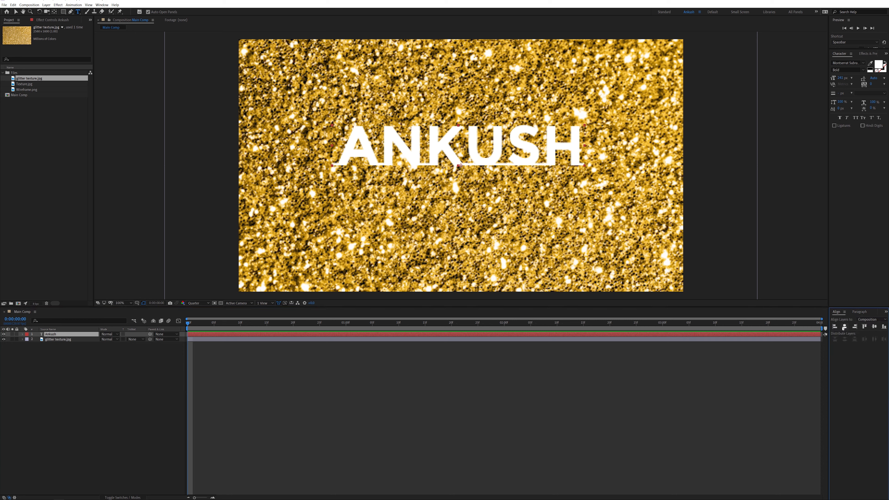
Step: Center the text layer horizontally and vertically in the composition
click(844, 327)
click(874, 326)
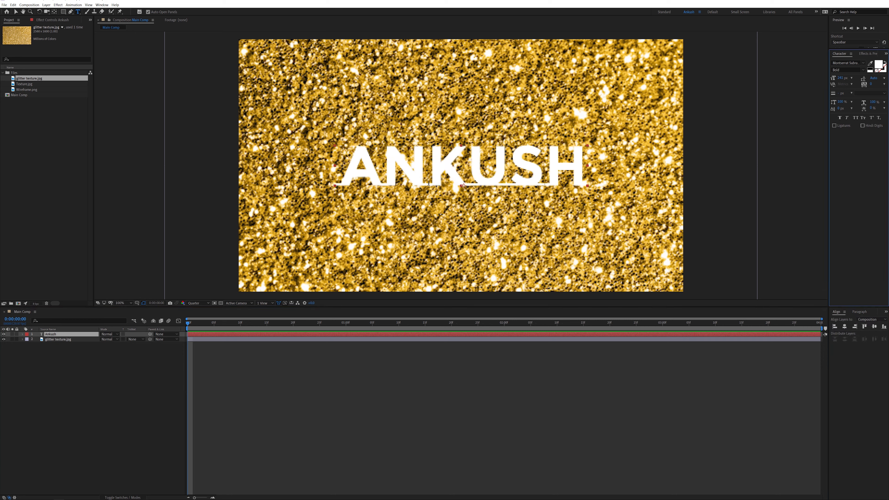
click(124, 345)
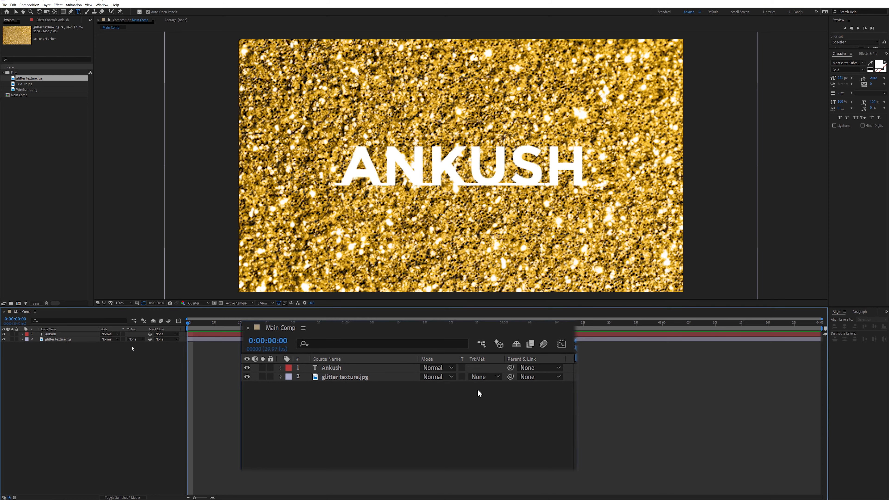
Step: Set the glitter texture layer's track matte to Alpha Matte, using the text layer above it
click(135, 339)
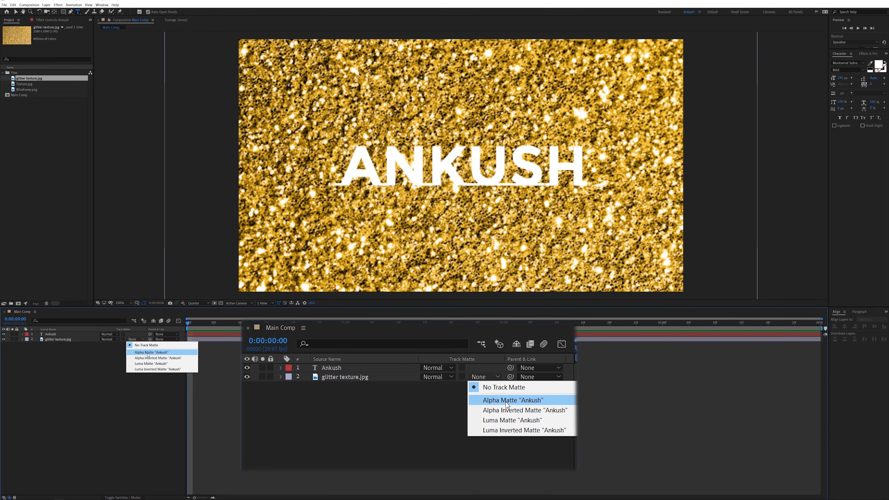
click(148, 354)
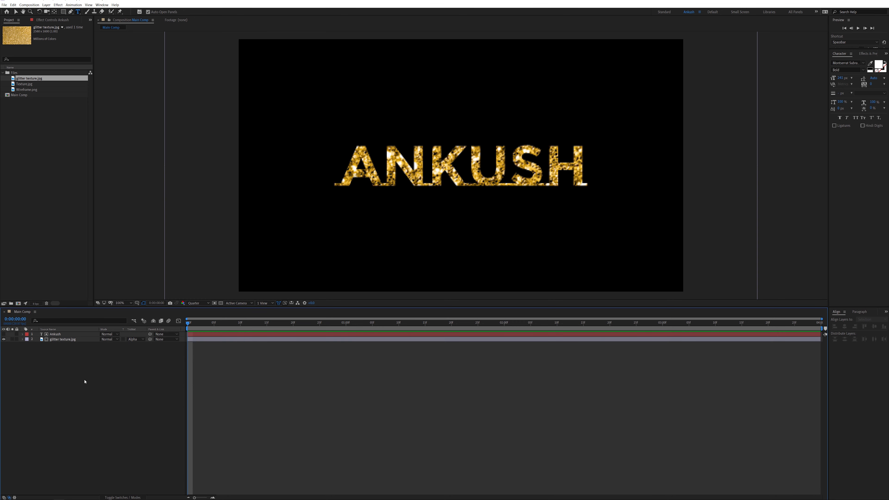
Step: Pre-compose the text layer as "Txt Edit", moving all attributes into the new composition
click(55, 334)
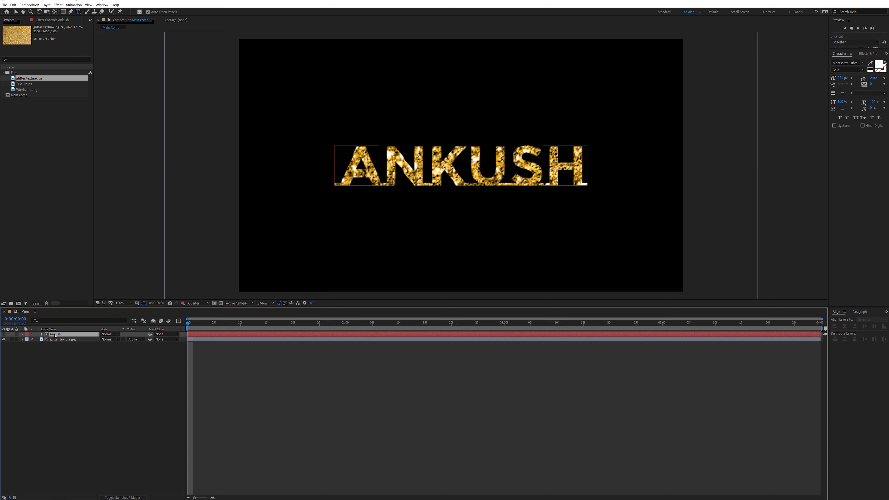
right_click(60, 334)
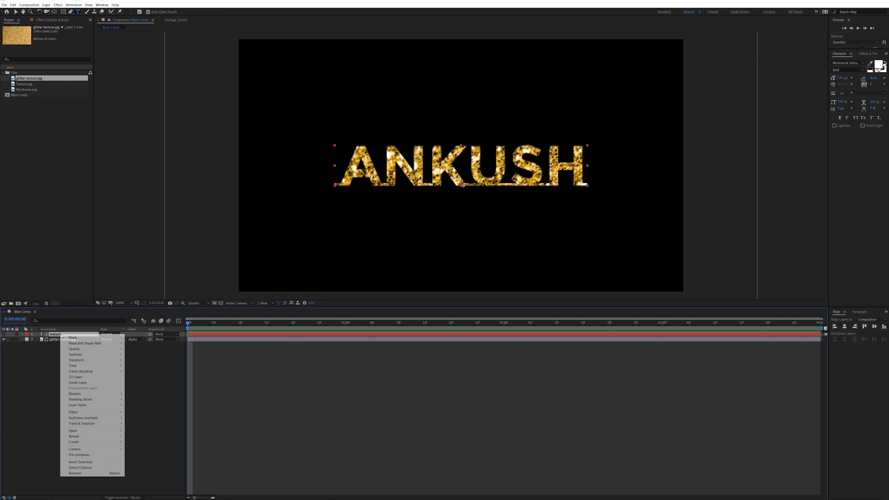
click(82, 455)
text(Txt Edit)
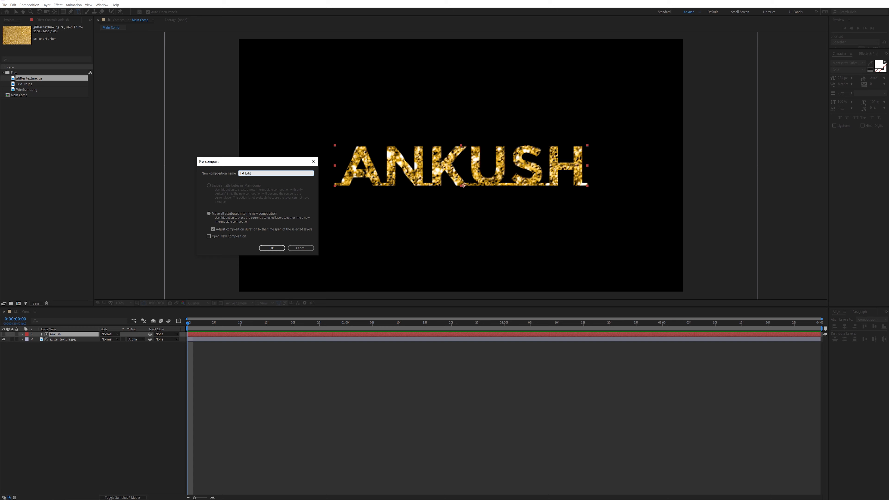
click(269, 248)
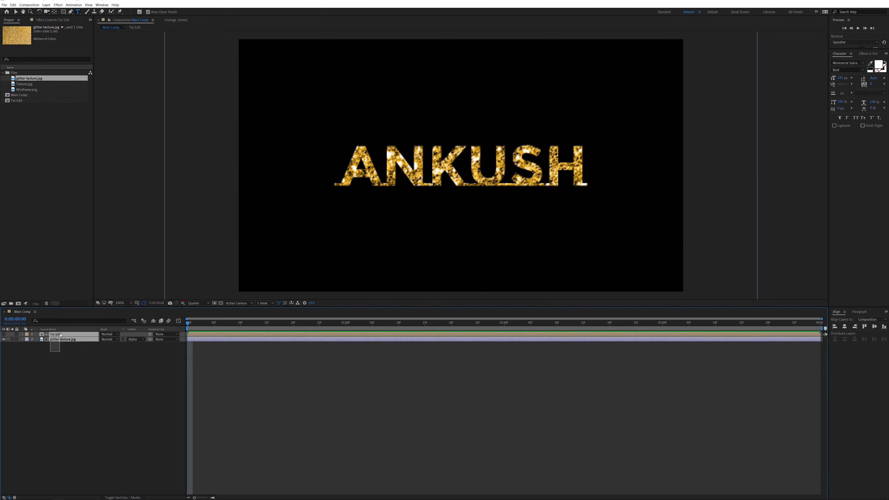
Step: Pre-compose the Txt Edit and glitter texture layers together as "Txt 1"
right_click(61, 335)
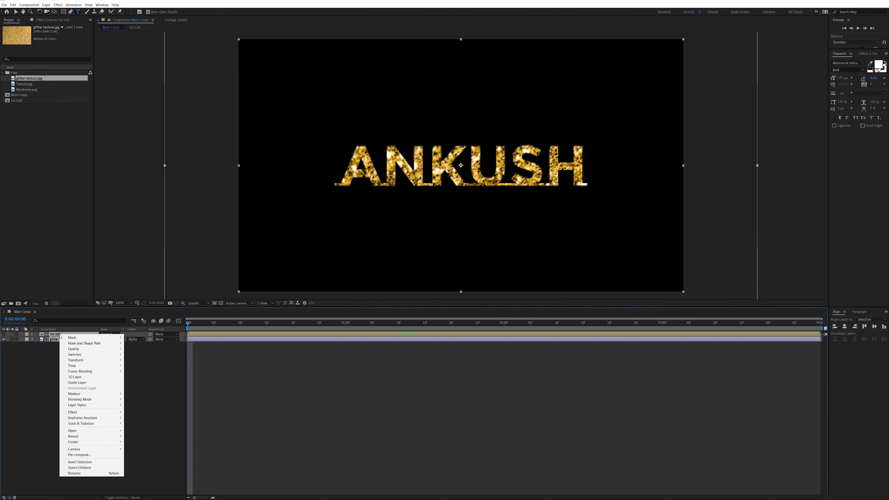
click(79, 455)
text(Txt 1)
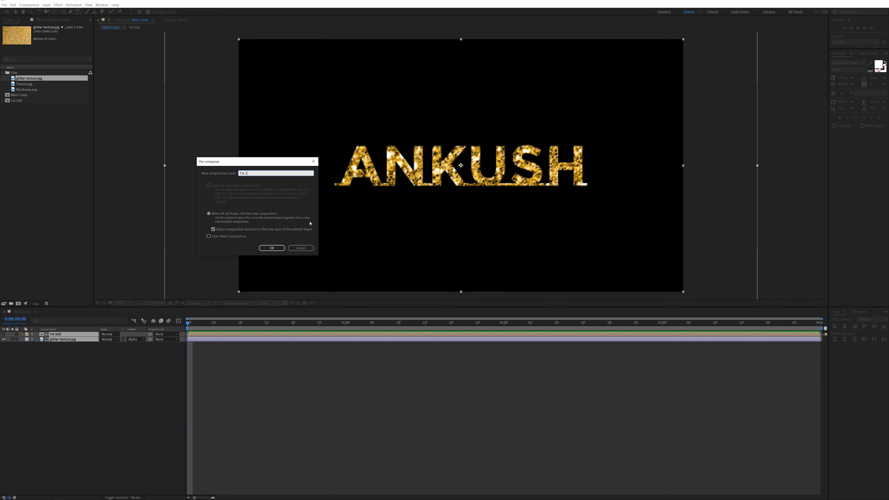
click(272, 248)
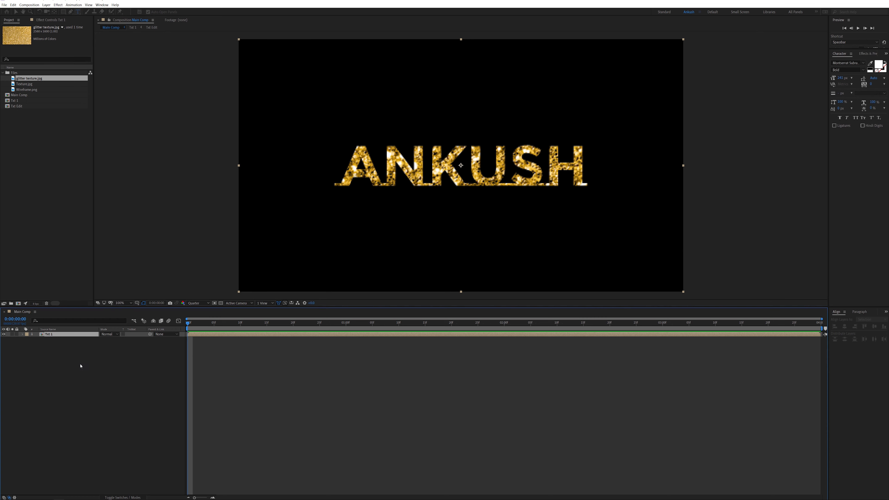
click(56, 366)
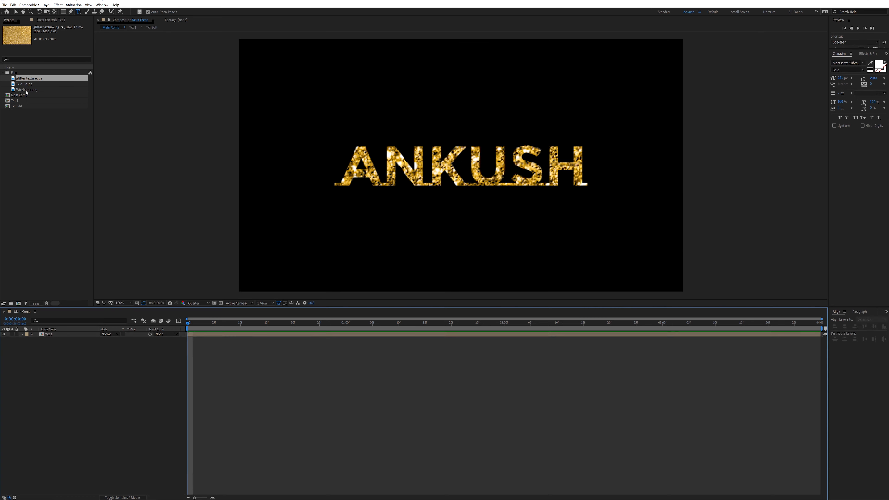
Step: Add Texture.jpg above Txt 1 and set Txt 1's track matte to Luma Matte "Texture.jpg"
click(24, 84)
drag(22, 85, 55, 335)
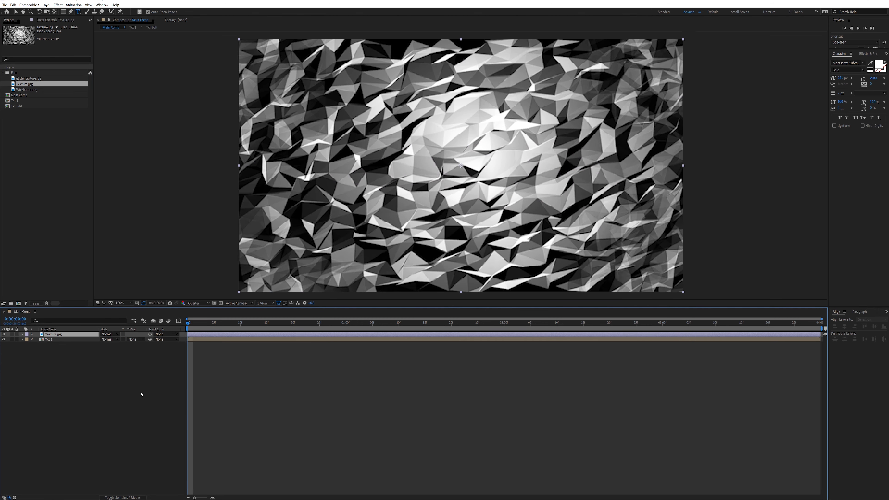
click(136, 339)
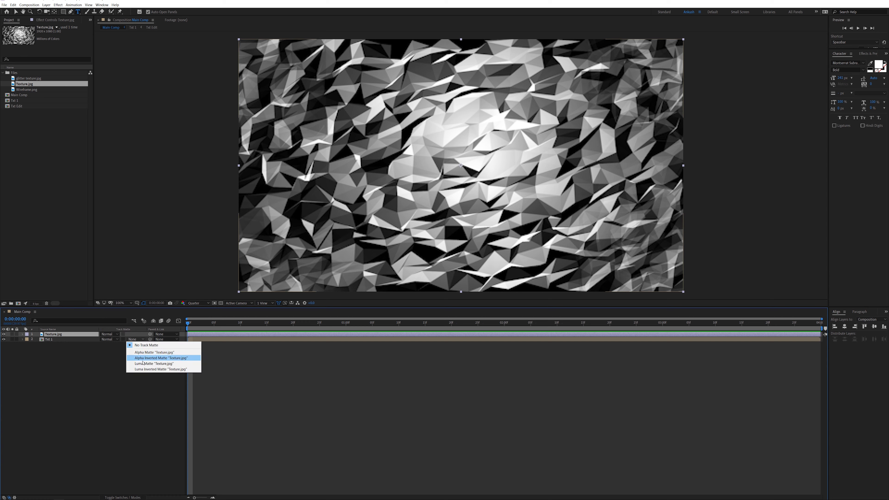
click(155, 364)
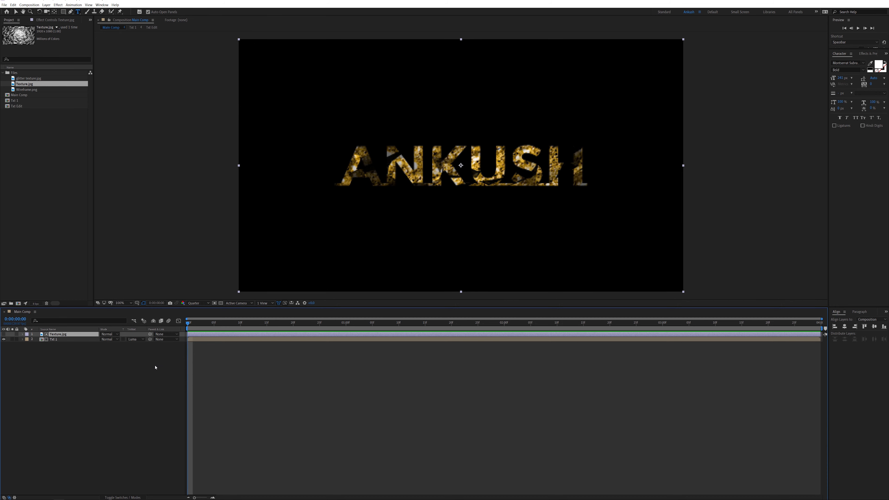
click(72, 372)
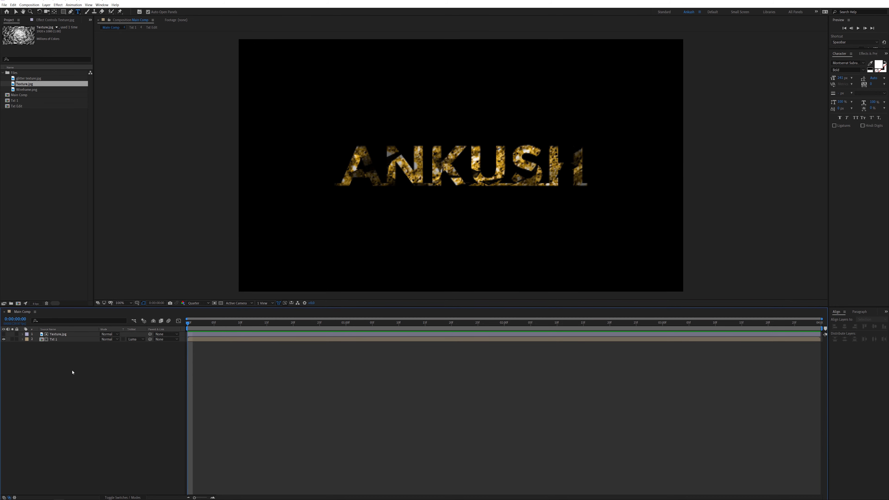
Step: Scale the Texture.jpg layer to 175%
key(v)
click(56, 334)
key(s)
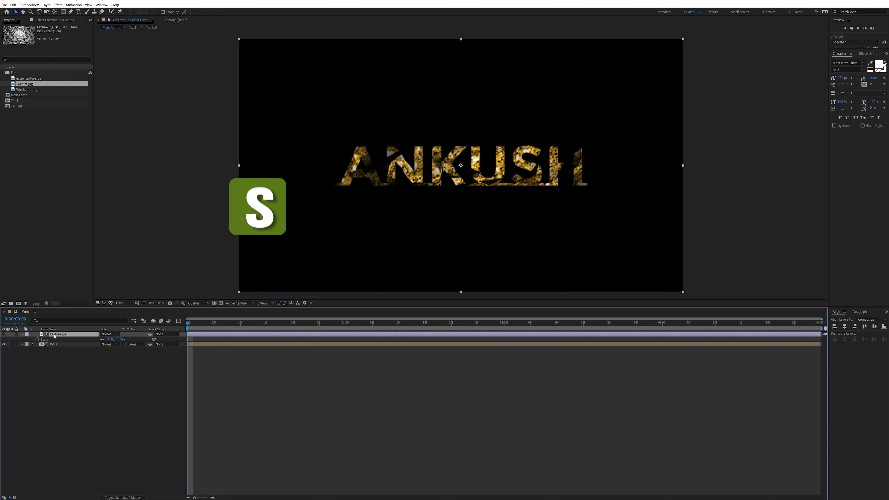
drag(109, 338, 130, 339)
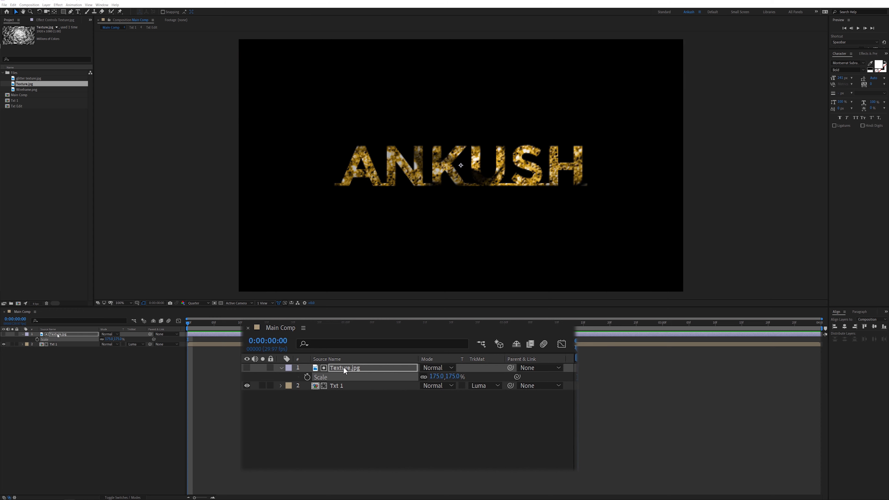
click(57, 335)
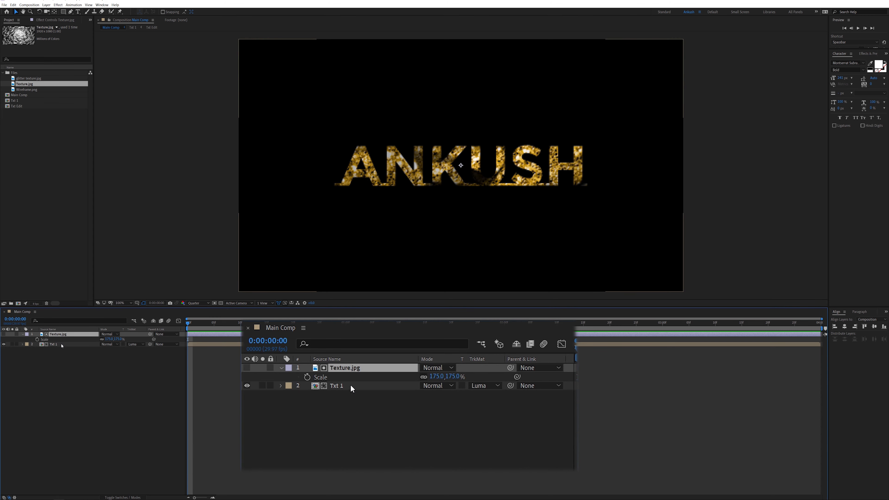
Step: Reposition the Texture.jpg matte to X about 820 and Y 702 so its bright facets cover the text
key(shift+p)
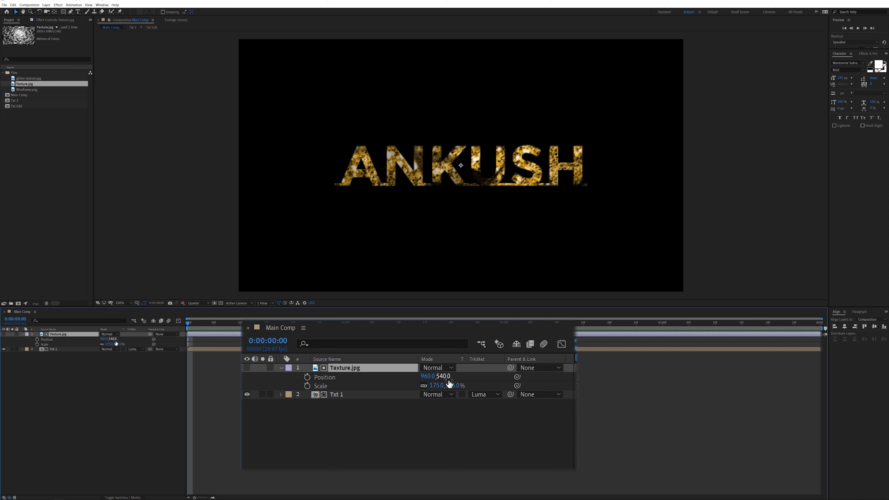
drag(444, 380, 507, 395)
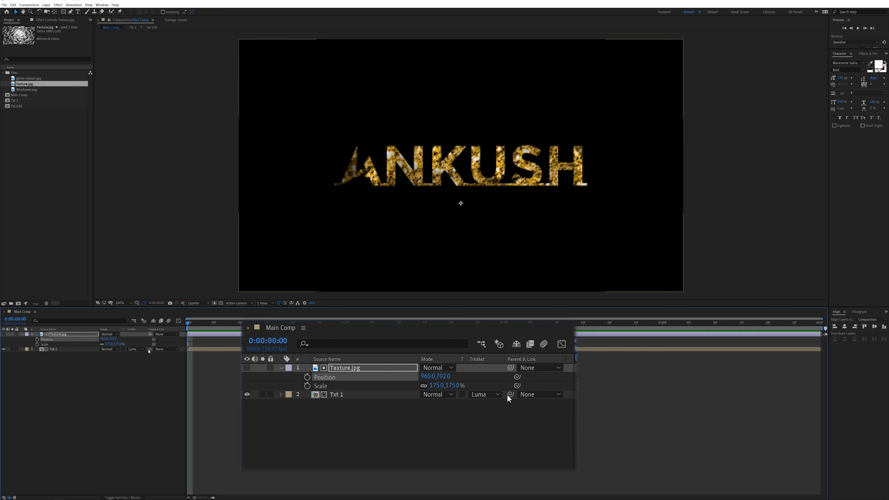
drag(427, 376, 360, 380)
drag(66, 341, 65, 342)
click(80, 410)
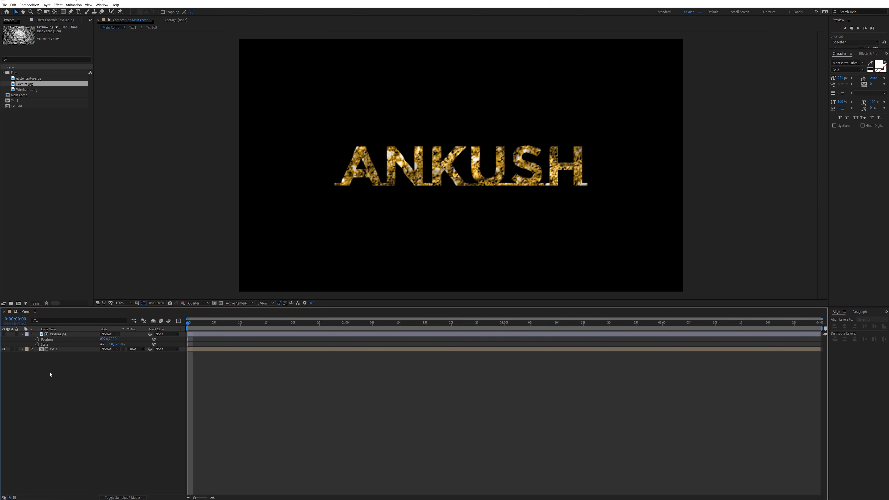
Step: Pre-compose the Texture.jpg and Txt 1 layers together as "Txt Comp"
key(ctrl+a)
right_click(57, 334)
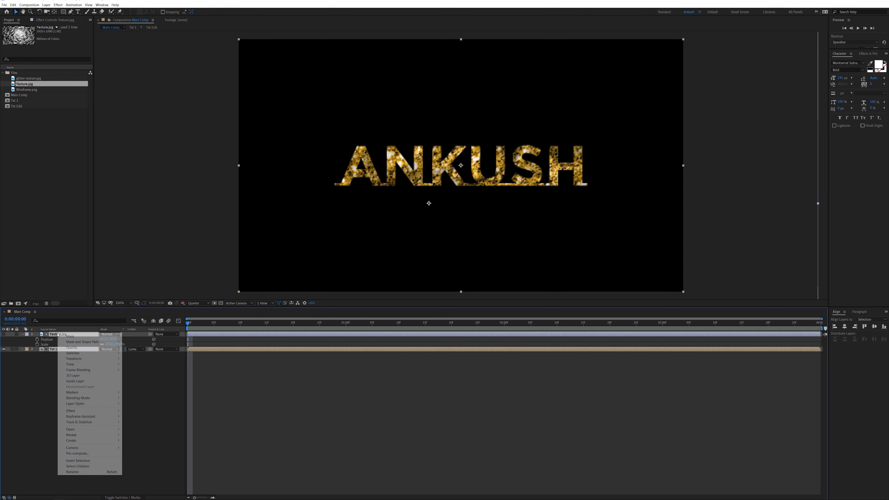
click(77, 453)
text(Txt Comp)
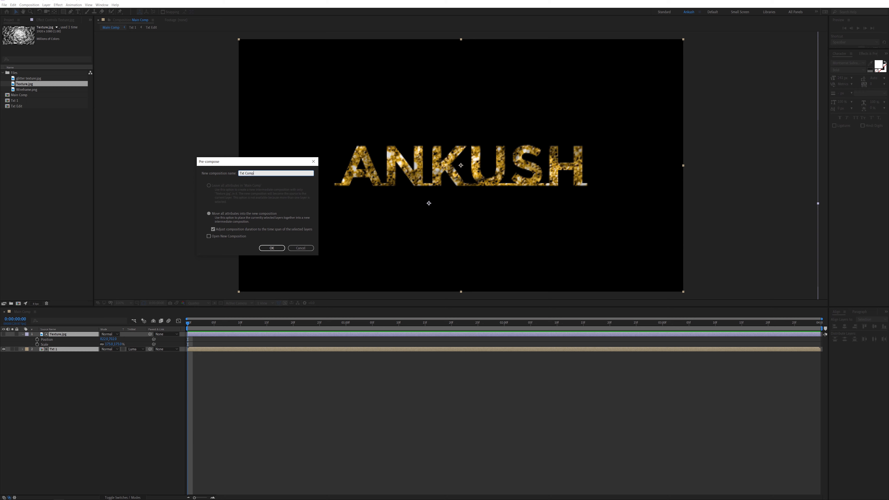
click(271, 248)
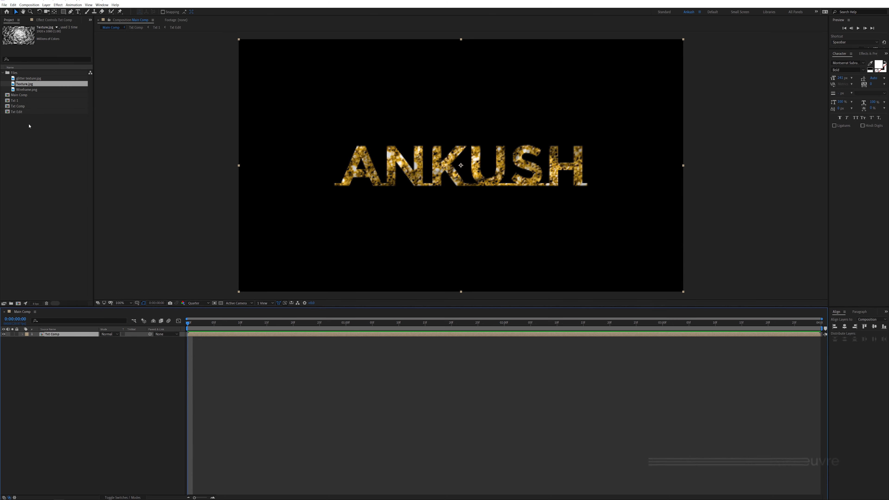
Step: Create a new composition from the Wireframe.png footage
key(F2)
click(25, 90)
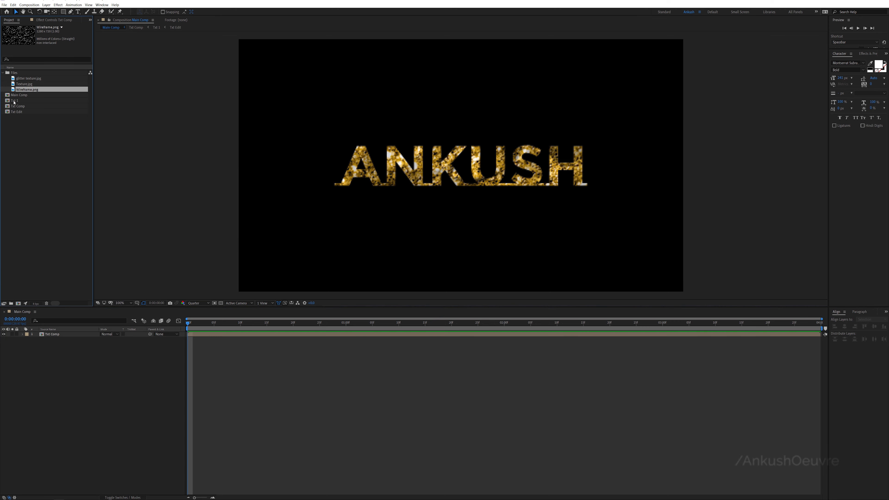
drag(24, 90, 64, 187)
drag(20, 306, 20, 306)
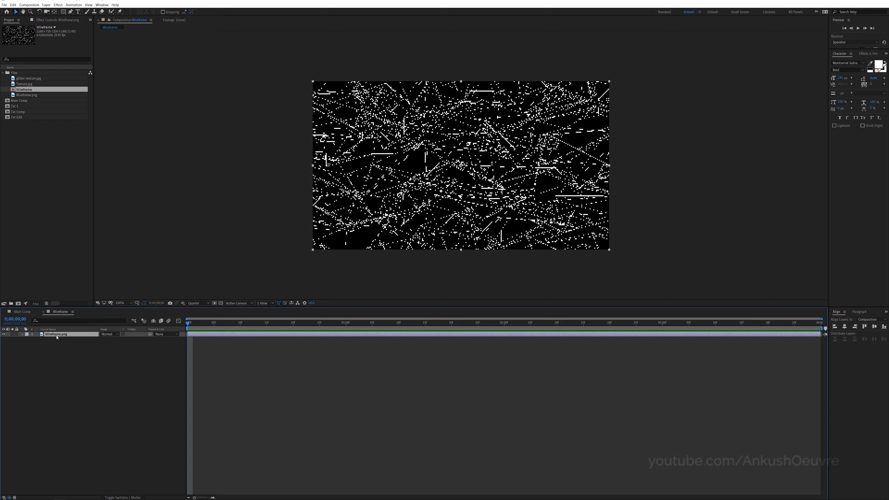
Step: Scale the Wireframe.png layer to 114% in the Wireframe composition
key(s)
drag(109, 340, 114, 341)
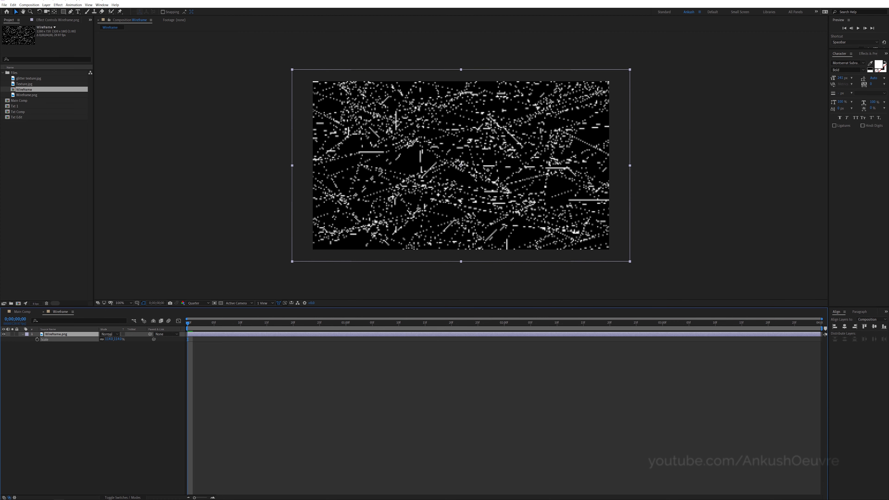
click(81, 366)
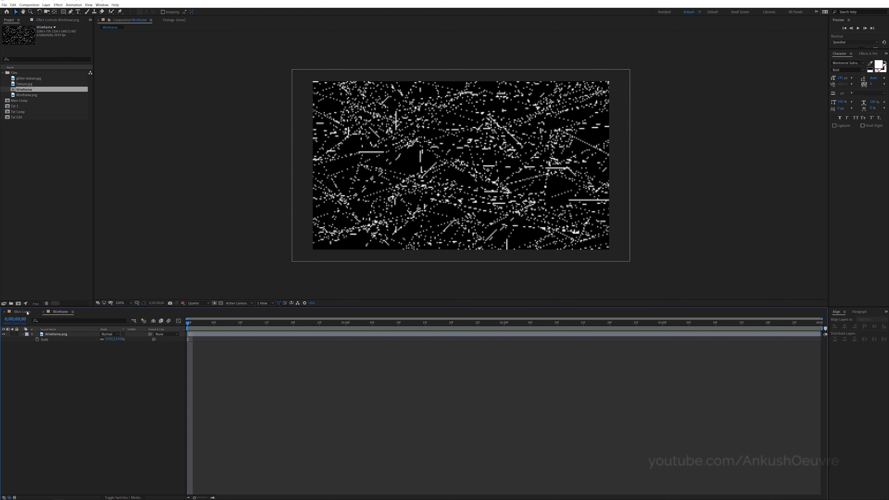
Step: Return to Main Comp and move the Wireframe composition out of the project's footage folder
click(24, 311)
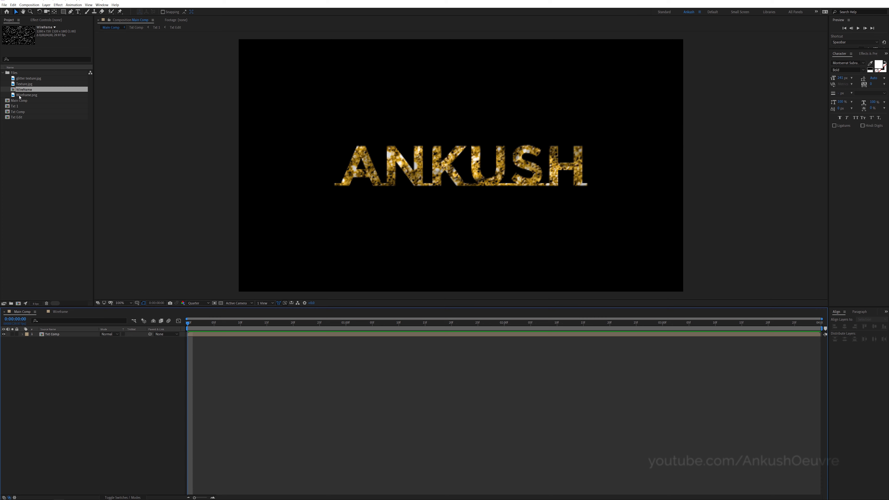
drag(20, 90, 34, 106)
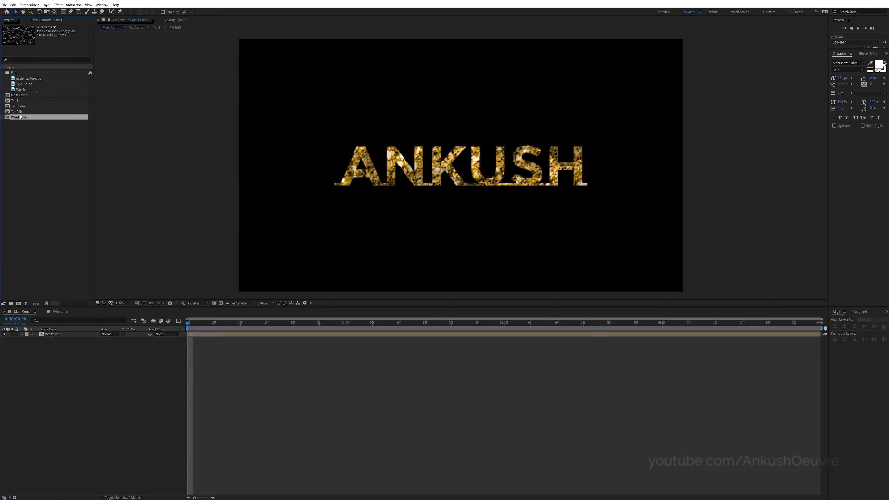
Step: Add the Wireframe composition below Txt Comp in Main Comp and hide its layer
drag(33, 251, 37, 376)
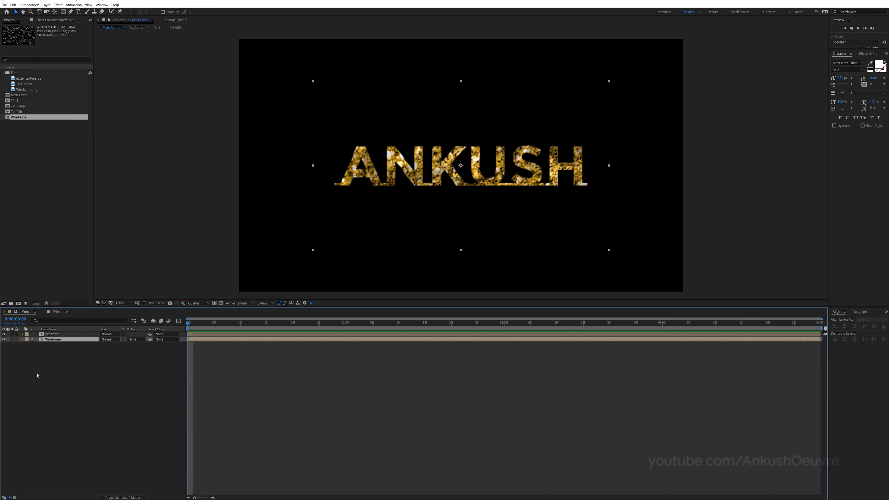
click(4, 339)
click(74, 410)
Step: Apply the Shatter effect to the Txt Comp layer and set its view to Rendered
click(56, 334)
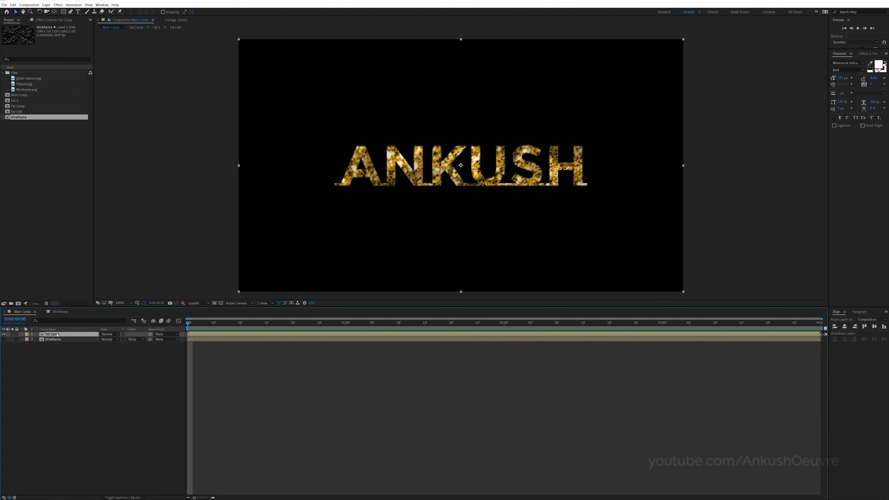
click(3, 73)
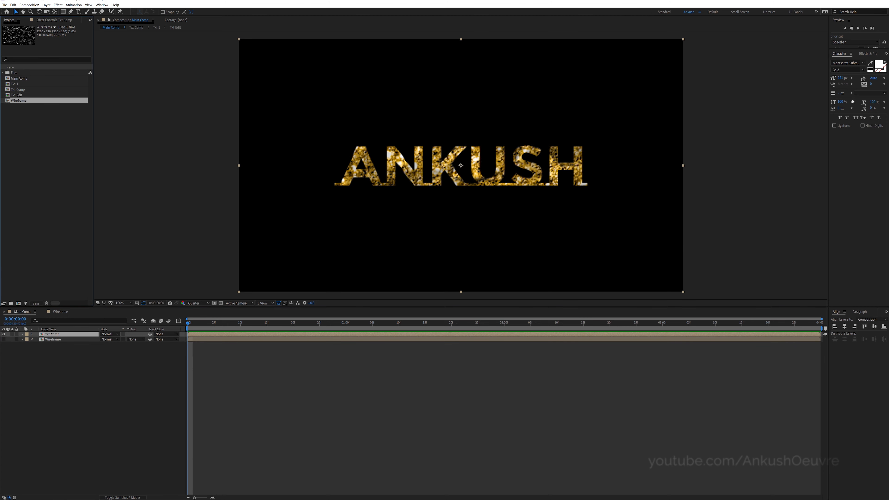
click(870, 54)
click(857, 61)
text(s)
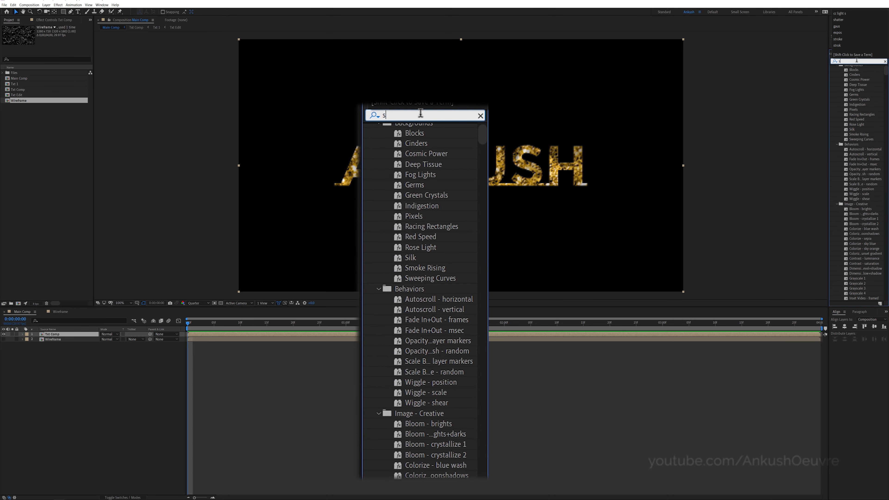
text(hatter)
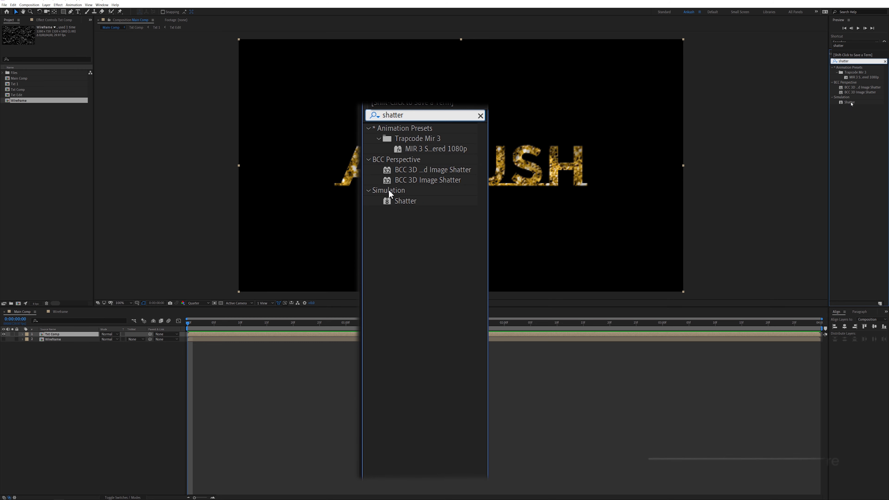
double_click(850, 102)
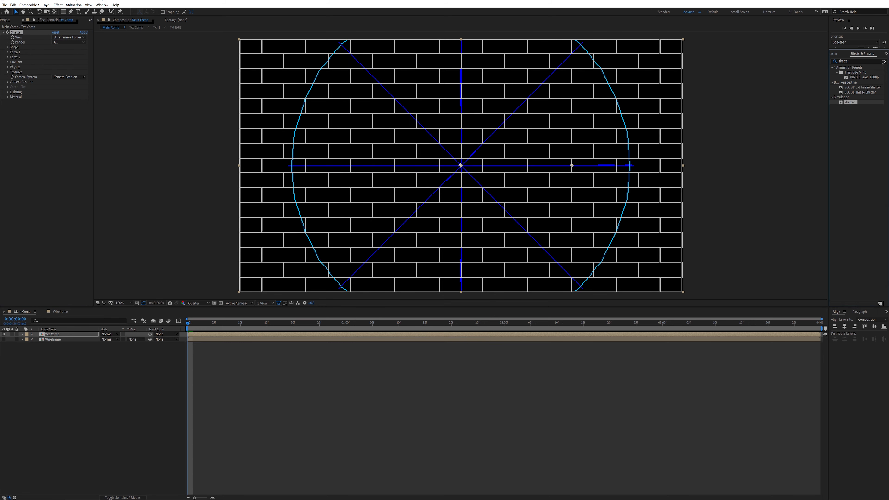
click(64, 38)
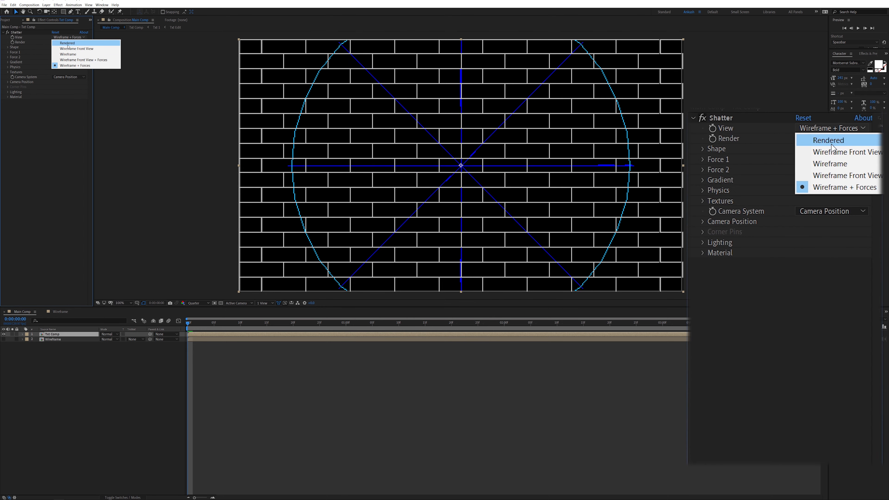
click(72, 44)
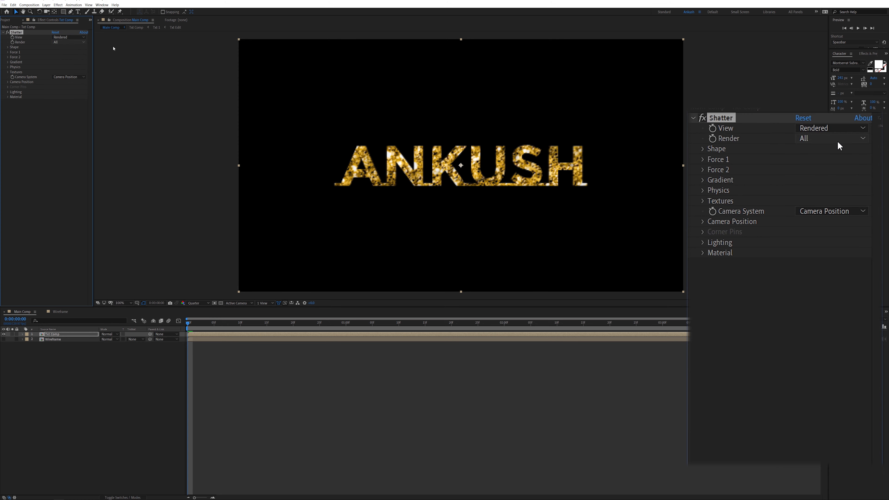
Step: Try the Carpenter's Wheel, Bricks and Glass patterns on the text and scrub the timeline to compare the breakup
click(8, 47)
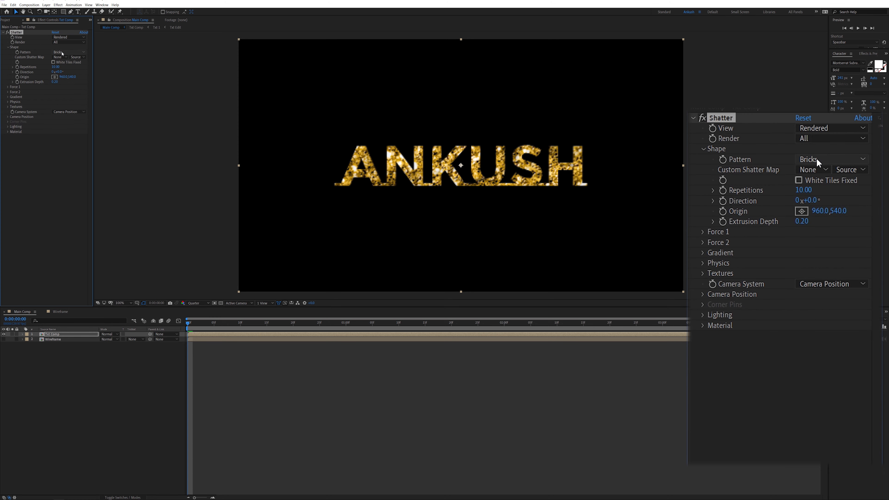
click(63, 53)
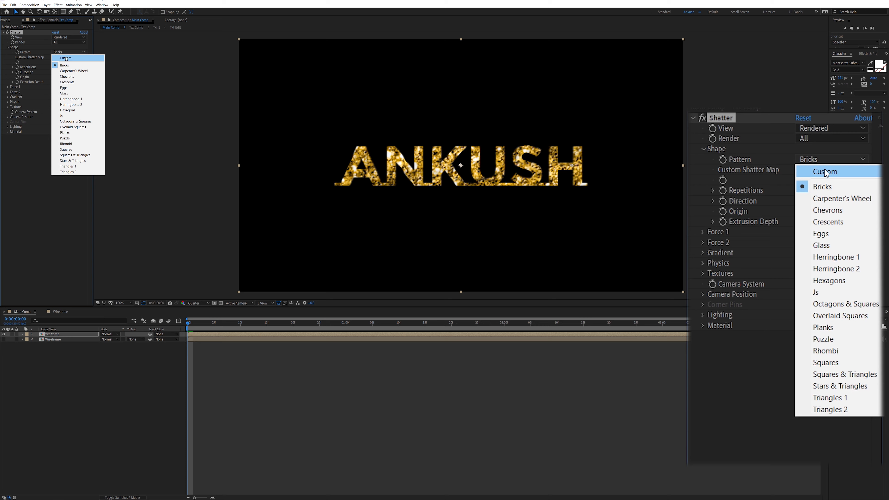
click(66, 71)
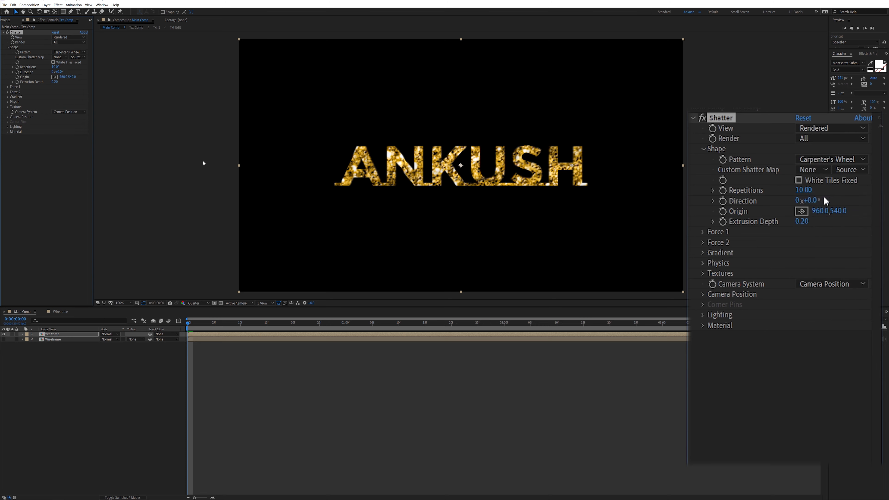
drag(189, 326, 214, 322)
click(69, 51)
click(65, 65)
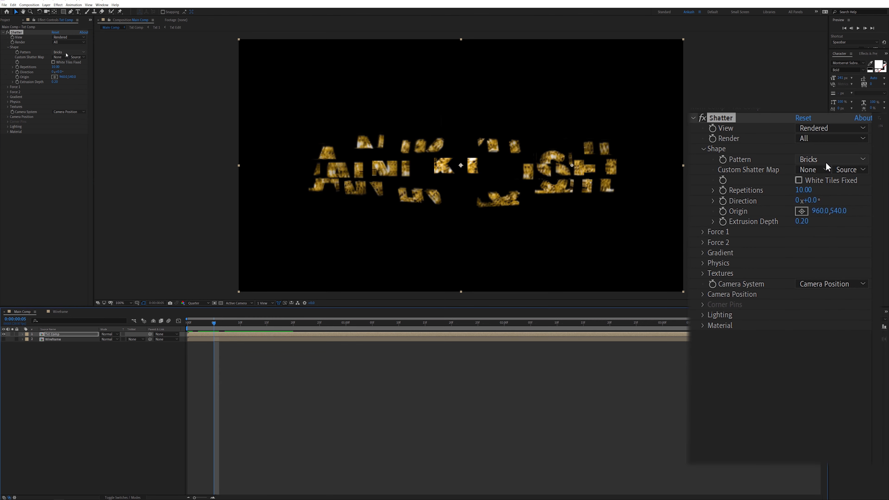
click(69, 52)
click(65, 93)
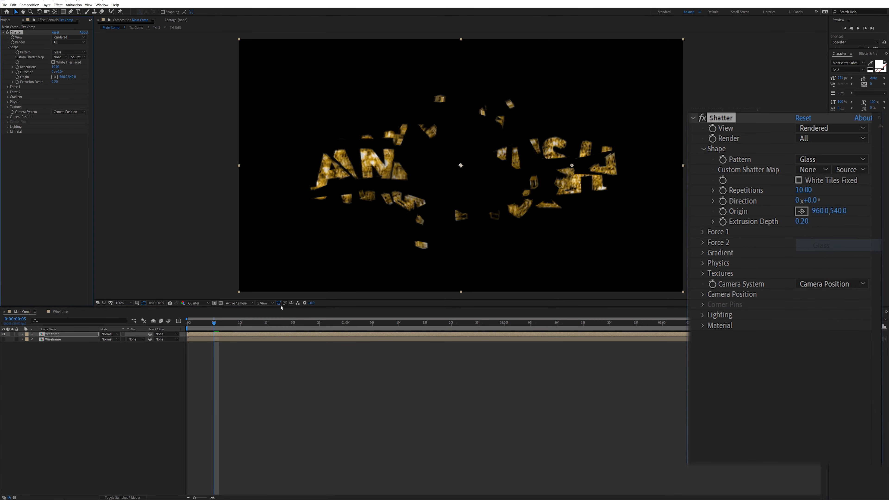
drag(215, 324, 188, 323)
Step: Set the Shatter pattern to Custom, with the Wireframe layer read with Effects & Masks as the custom shatter map
click(69, 52)
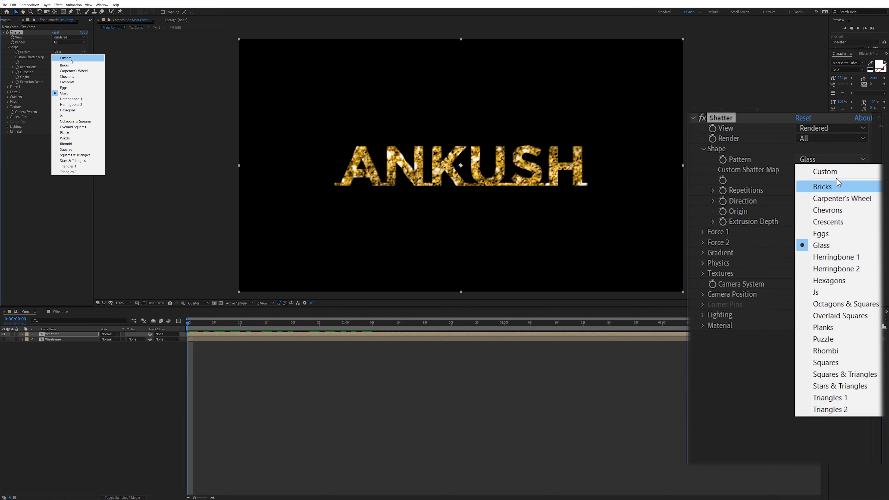
click(65, 59)
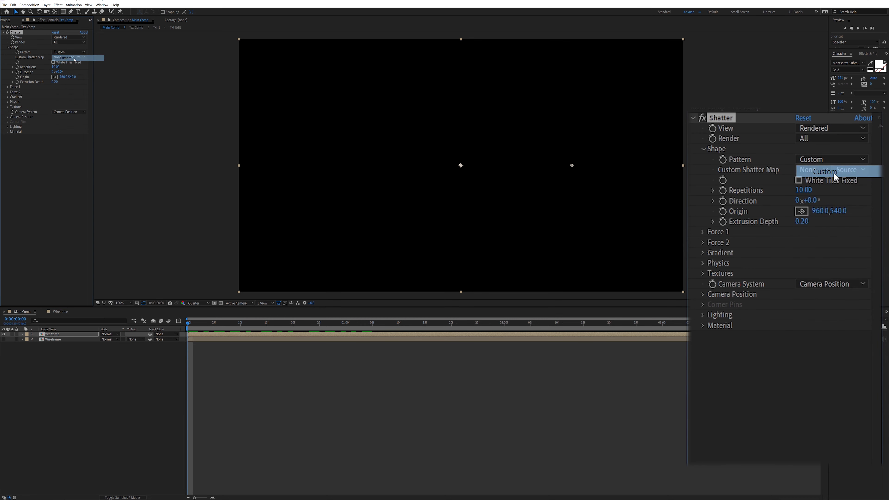
click(57, 58)
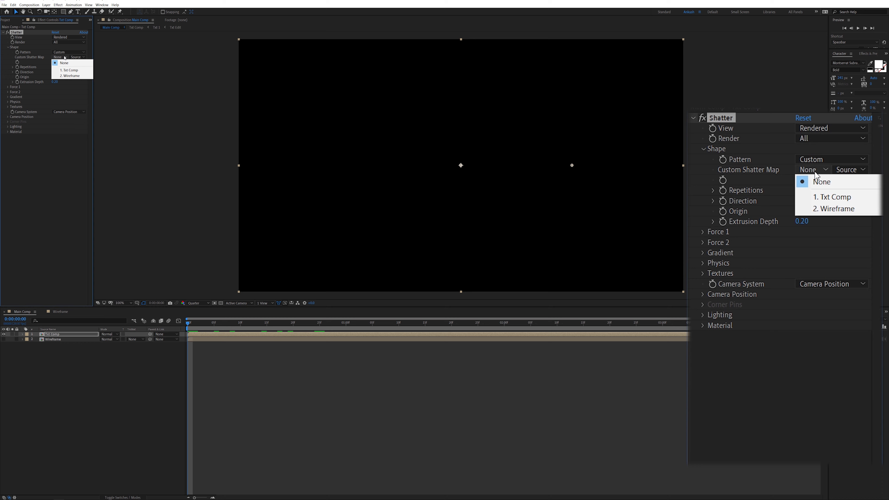
click(72, 76)
click(78, 57)
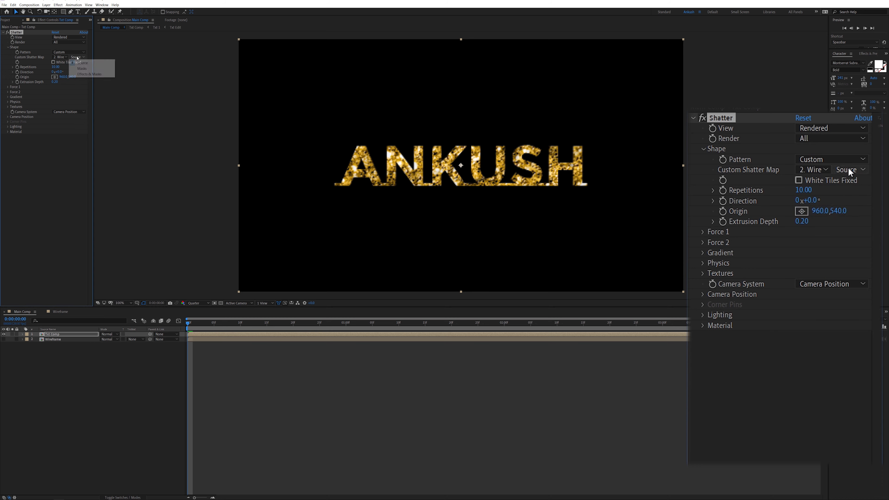
click(95, 74)
mouse_move(188, 325)
mouse_down()
mouse_move(250, 330)
mouse_move(179, 333)
mouse_up()
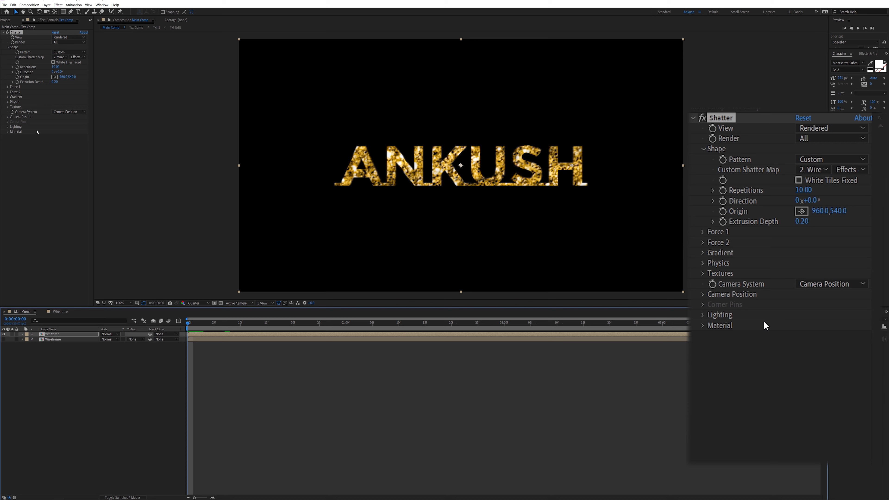
Step: Set Shatter's shape repetitions to 70 and its extrusion depth to 0.10
click(13, 67)
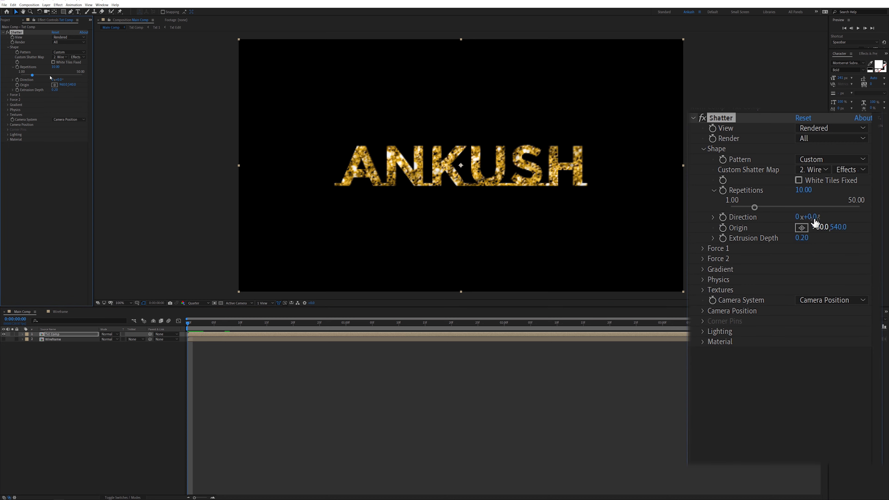
drag(32, 75, 90, 76)
mouse_move(188, 324)
mouse_down()
mouse_move(220, 324)
mouse_move(187, 324)
mouse_up()
click(56, 67)
text(70)
key(Return)
click(54, 90)
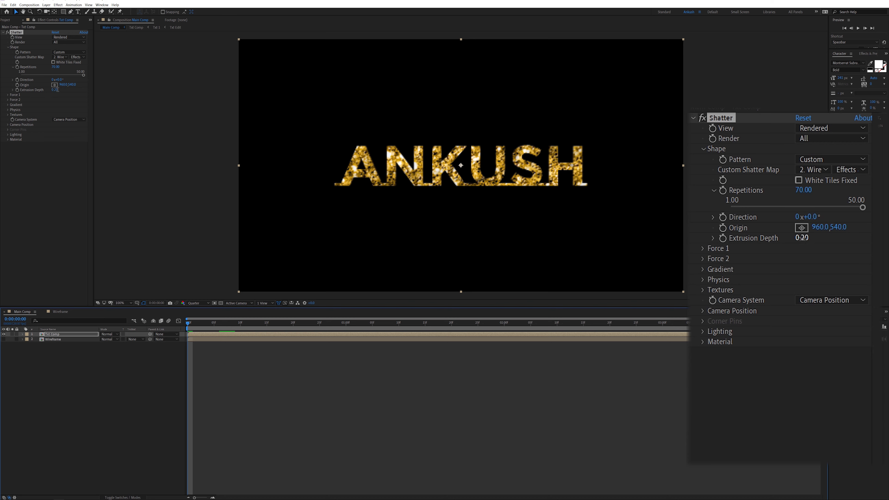
text(.1)
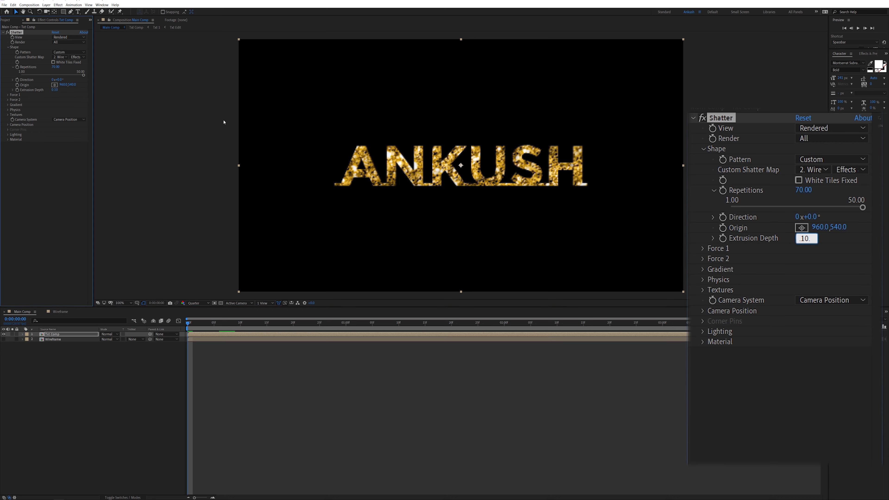
key(Return)
Step: Move the Shatter shape's origin to 1440, 540 and scrub to 0:00:01:03 to check the breakup
click(8, 94)
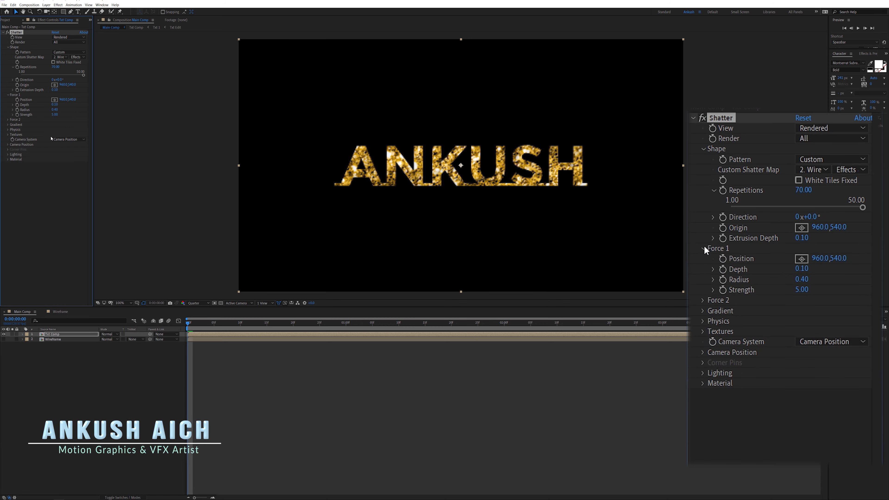
click(82, 335)
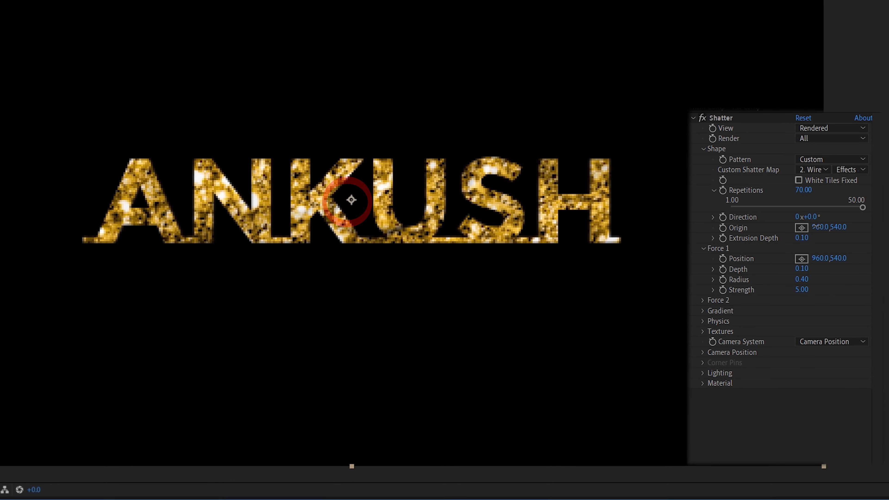
drag(817, 229, 879, 232)
drag(880, 232, 883, 232)
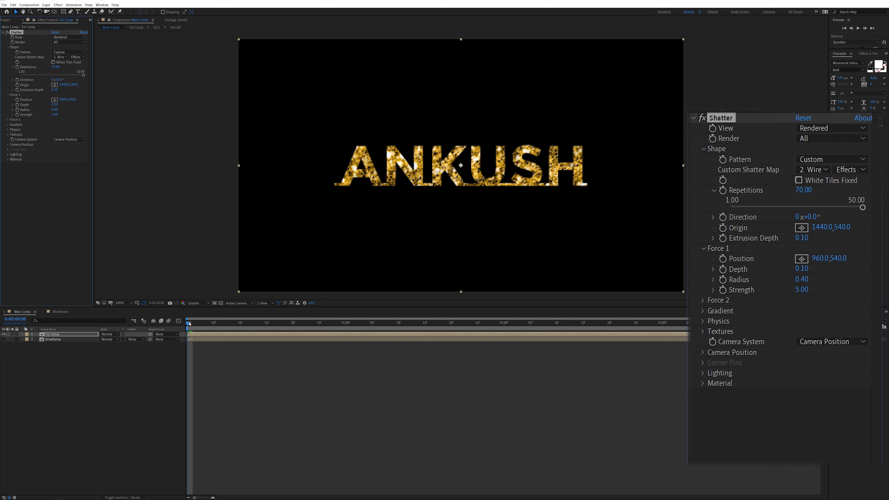
drag(189, 323, 361, 338)
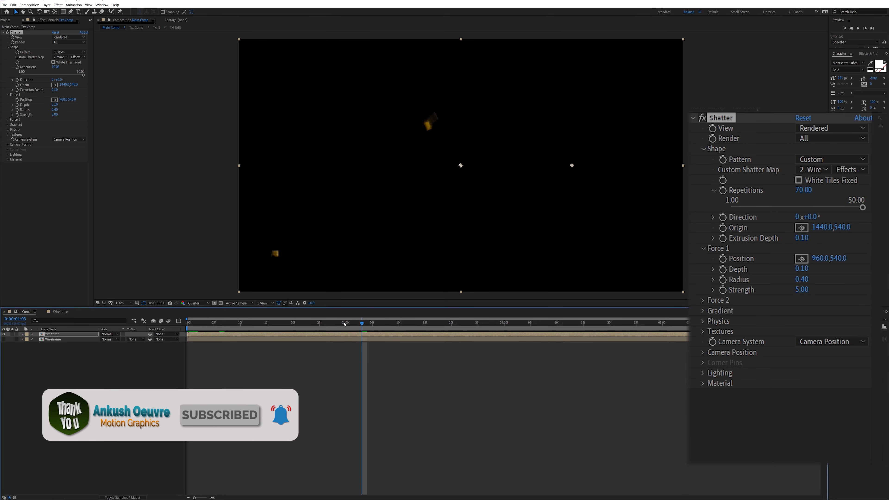
Step: Set the gravity in Shatter's physics settings to 0
click(7, 129)
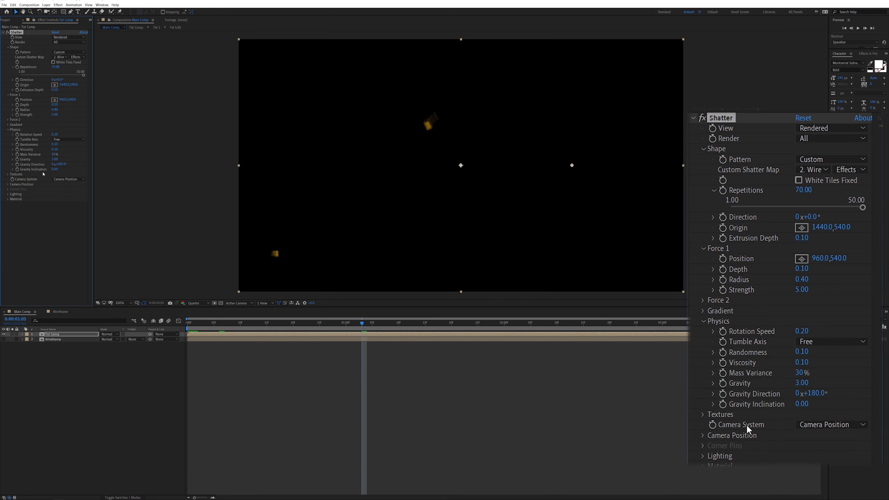
click(55, 159)
key(Return)
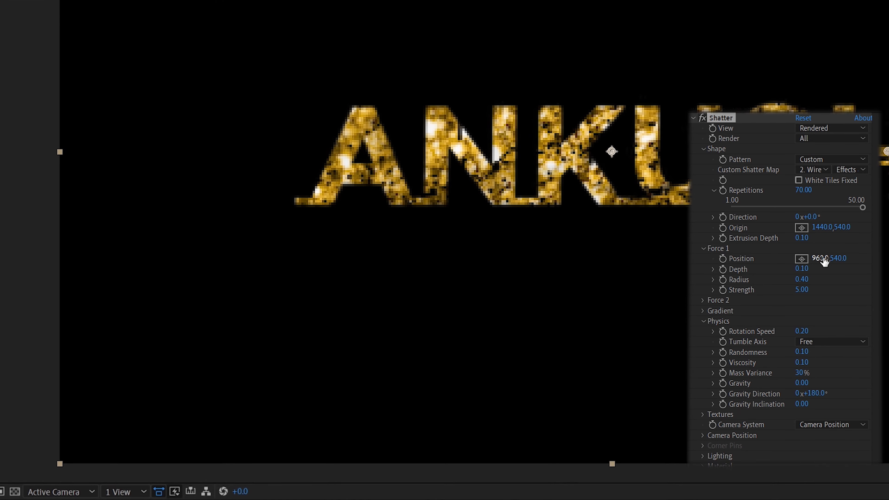
Step: Keyframe Shatter's Force 1 position from 4, 540 at 0:00:01:05 to 961, 540 at 0:00:02:10
drag(825, 261, 169, 260)
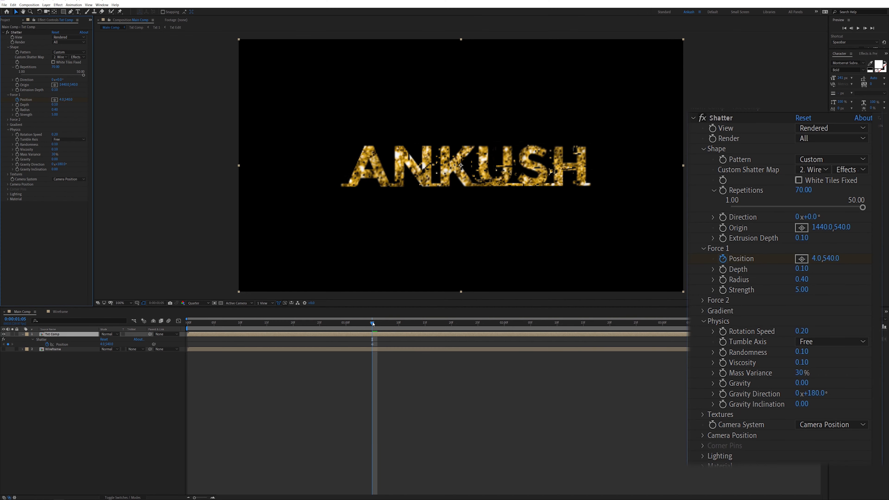
drag(373, 324, 557, 329)
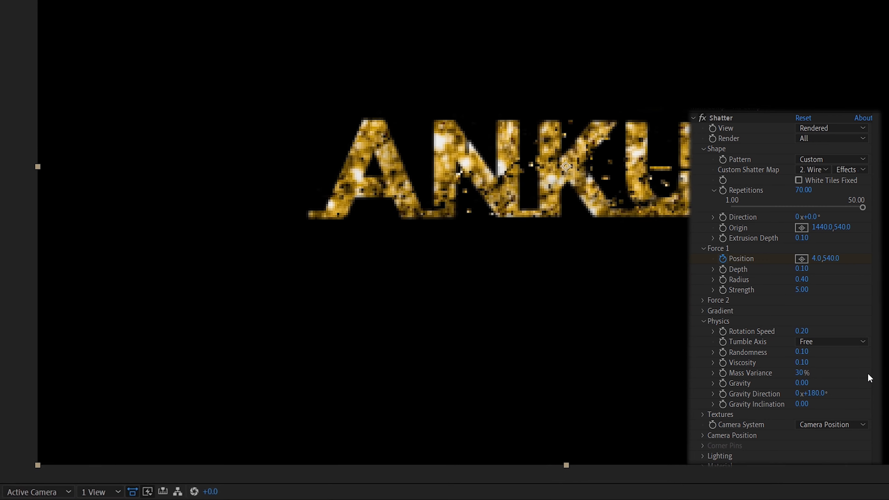
drag(815, 259, 255, 98)
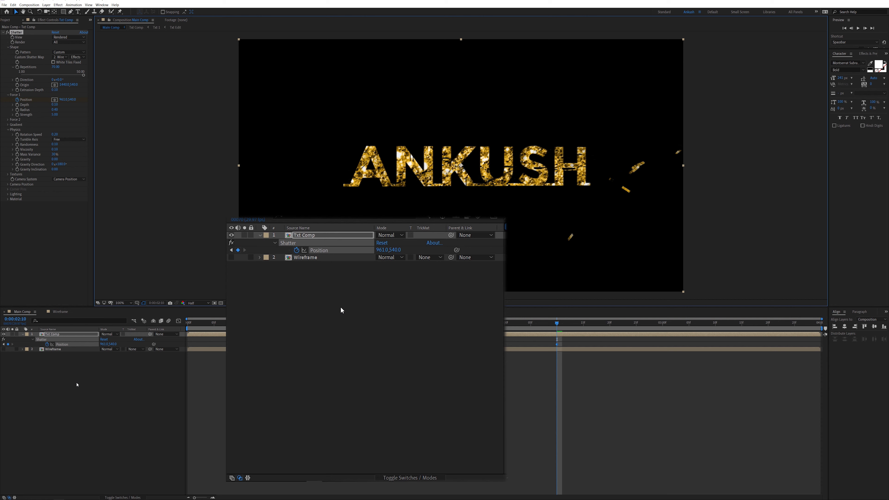
Step: Make Txt Comp a 3D layer, preview the animation from the start, and return to the first Force 1 position keyframe at 0:00:01:05
key(F4)
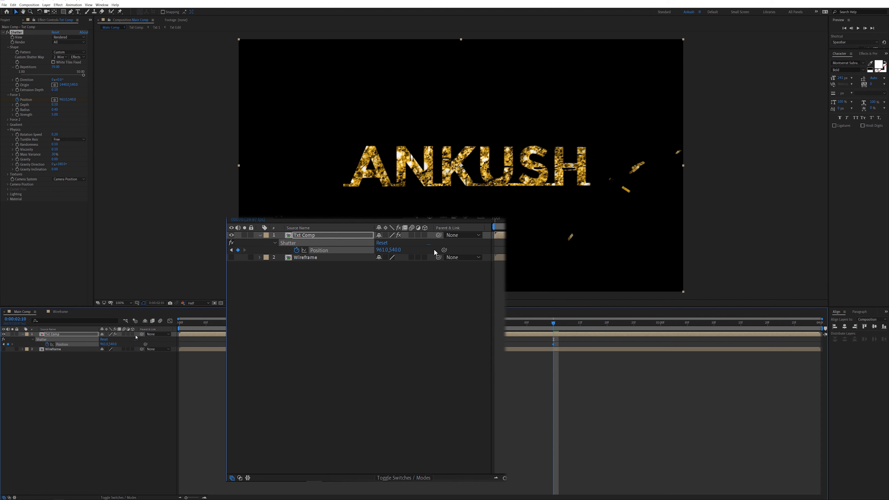
click(133, 334)
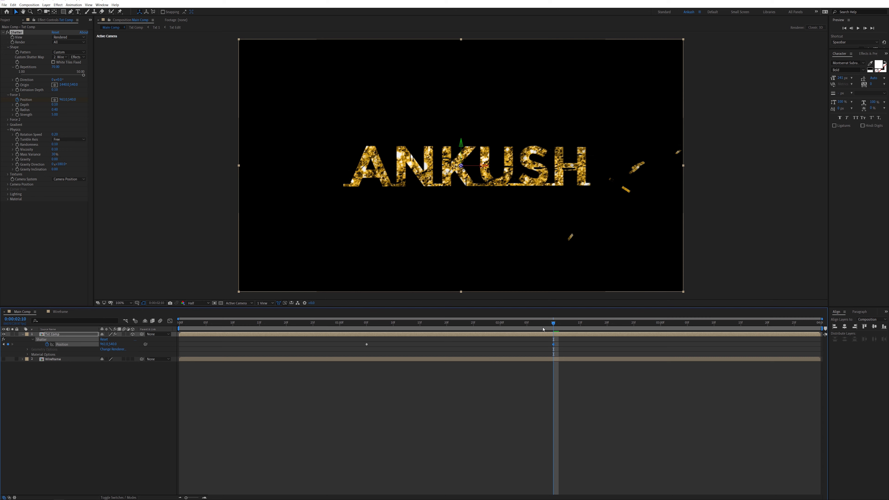
key(Home)
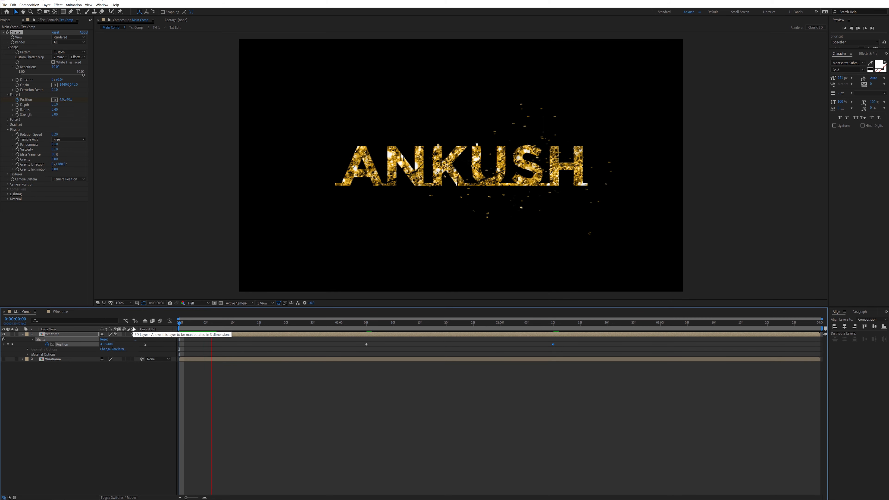
click(375, 333)
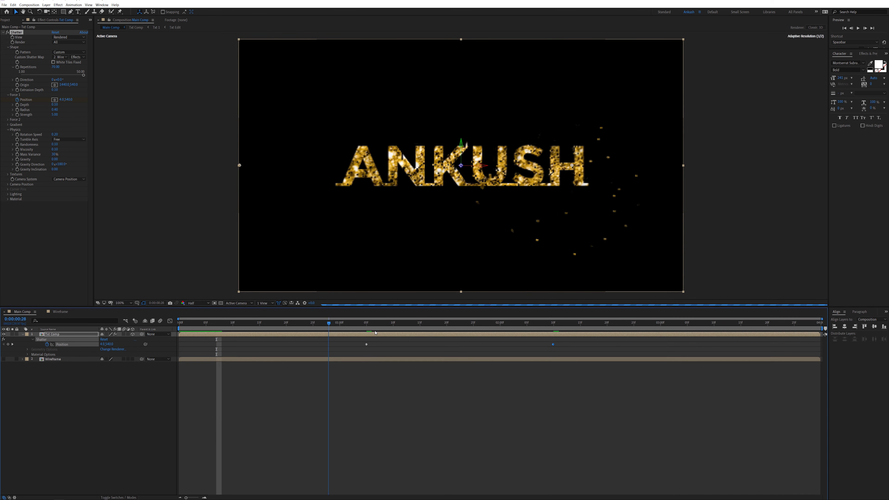
key(k)
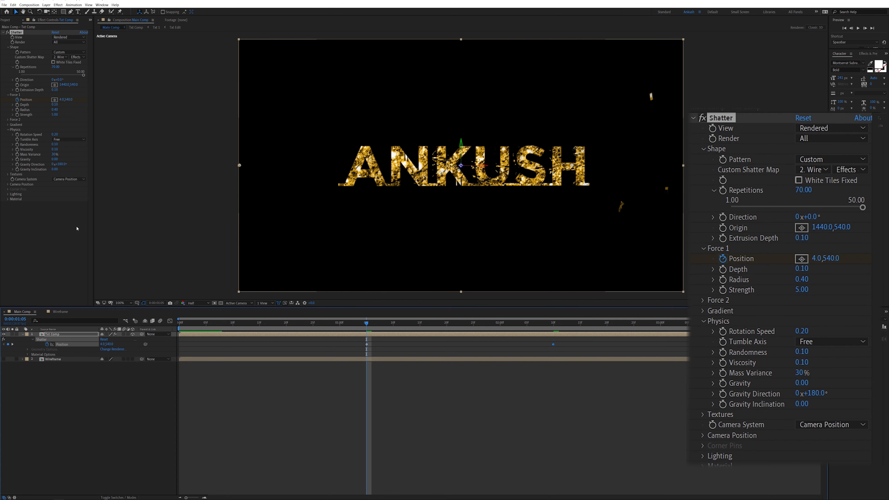
click(64, 220)
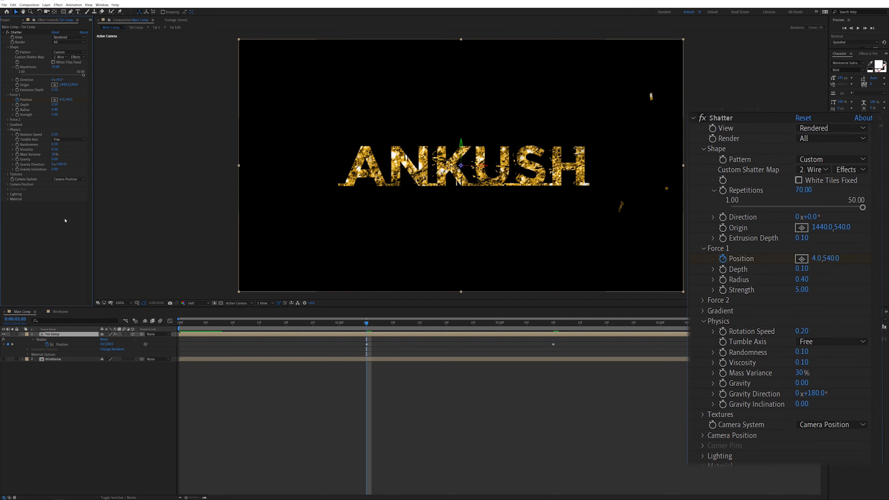
Step: Try a Force 1 strength of 1 in Shatter and preview the breakup from the start
click(55, 115)
key(Return)
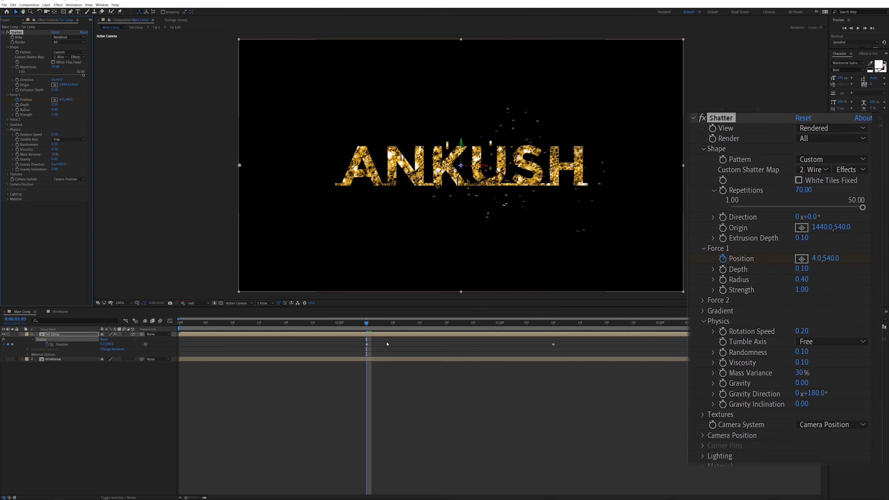
drag(368, 324, 162, 335)
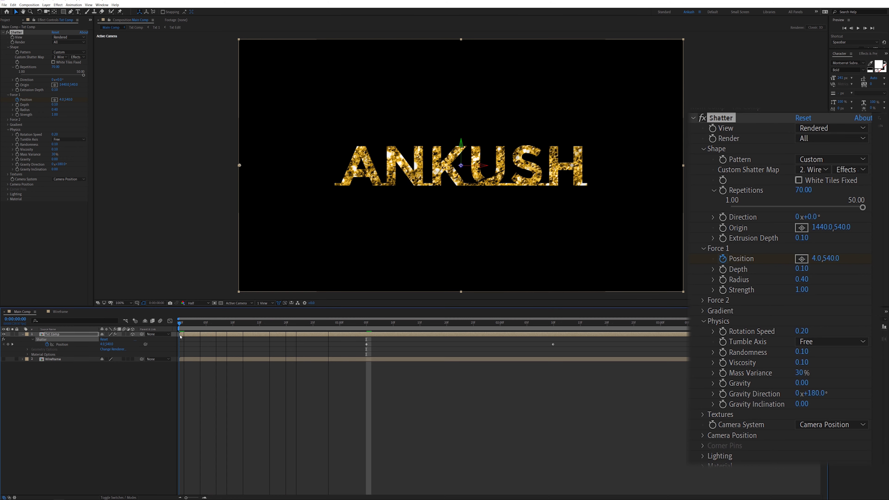
key(space)
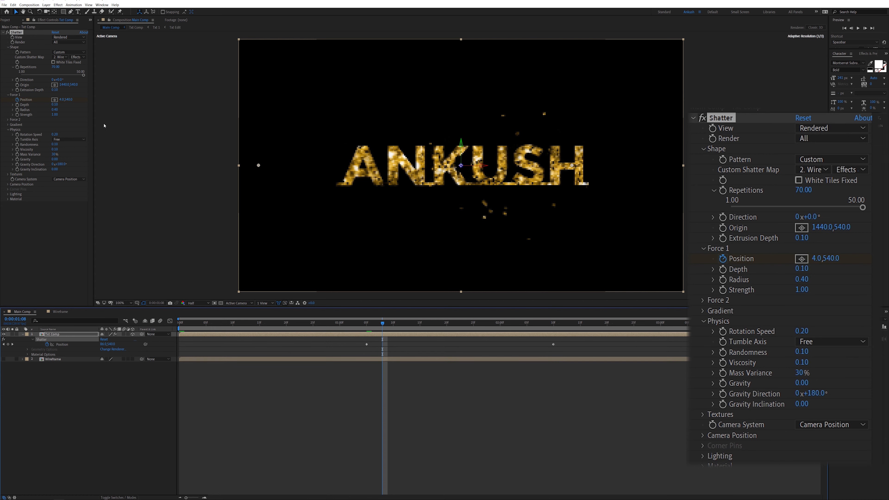
Step: Set Shatter's Force 1 strength to 1.2 and preview the breakup across the timeline
click(55, 114)
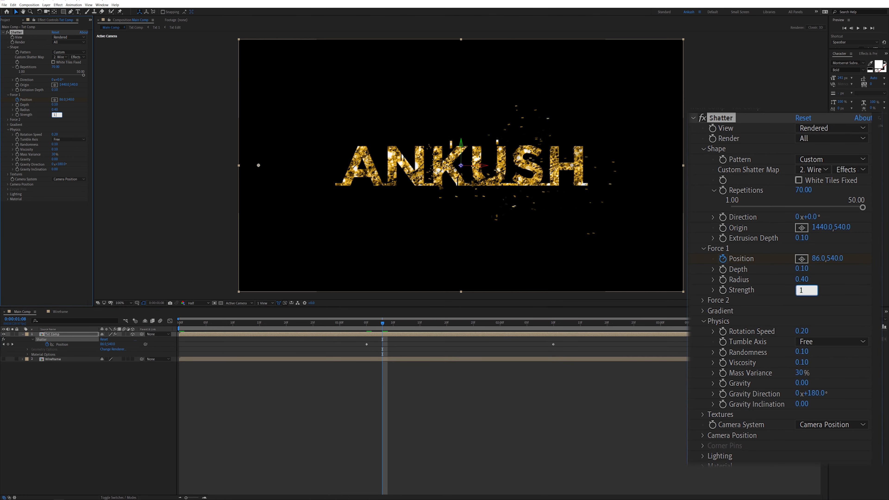
key(Return)
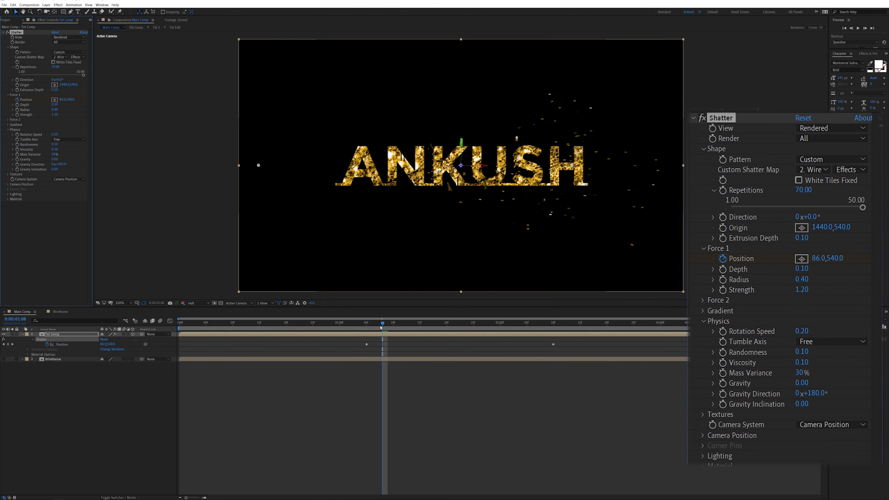
drag(381, 327, 198, 333)
key(space)
drag(391, 342, 468, 351)
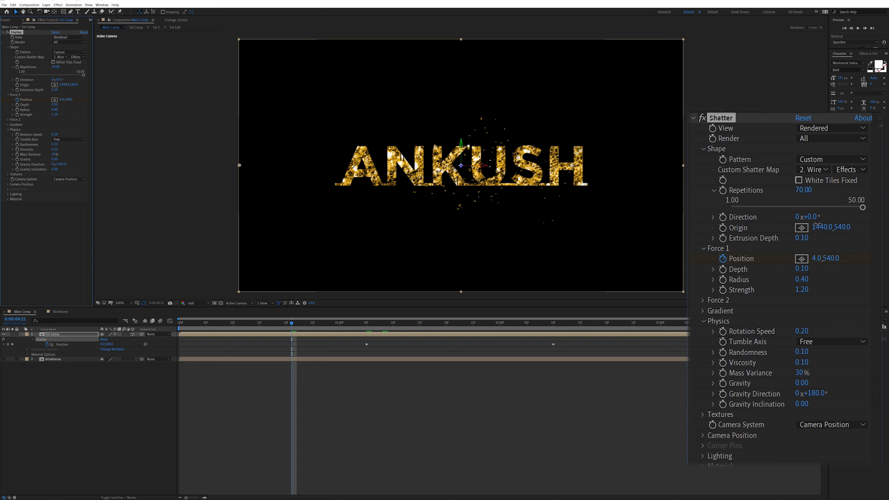
Step: Shift the Shatter shape's origin to 1443, 540, checking the breakup at 0:00:02:14
drag(63, 86, 147, 86)
drag(293, 325, 574, 332)
drag(65, 85, 14, 84)
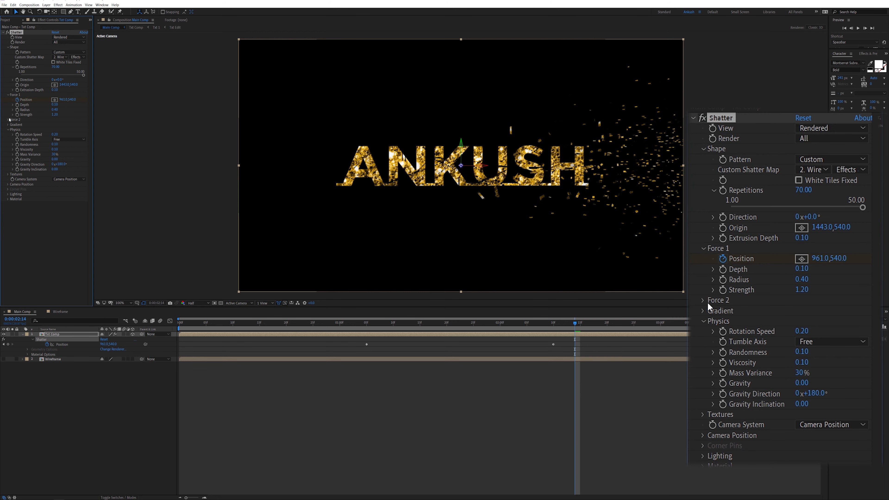
Step: Set Shatter's gradient threshold to 100% and use the Wireframe layer as the gradient layer, inverted
click(8, 125)
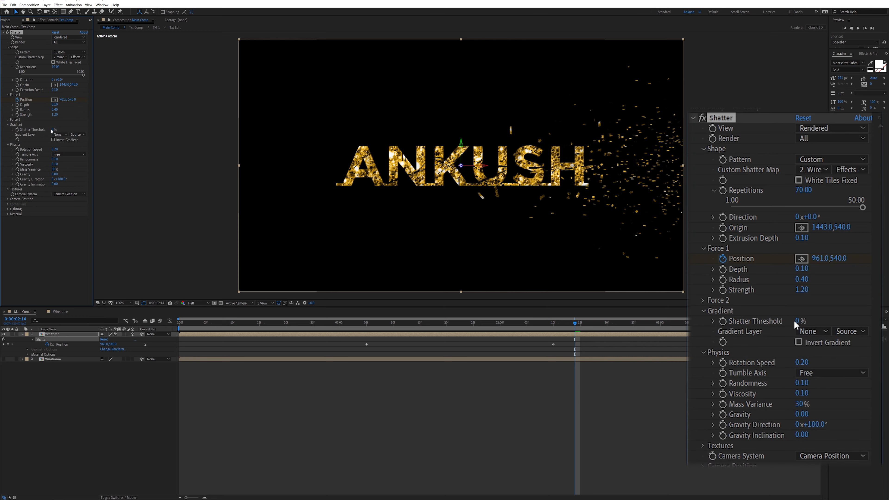
drag(52, 130, 163, 134)
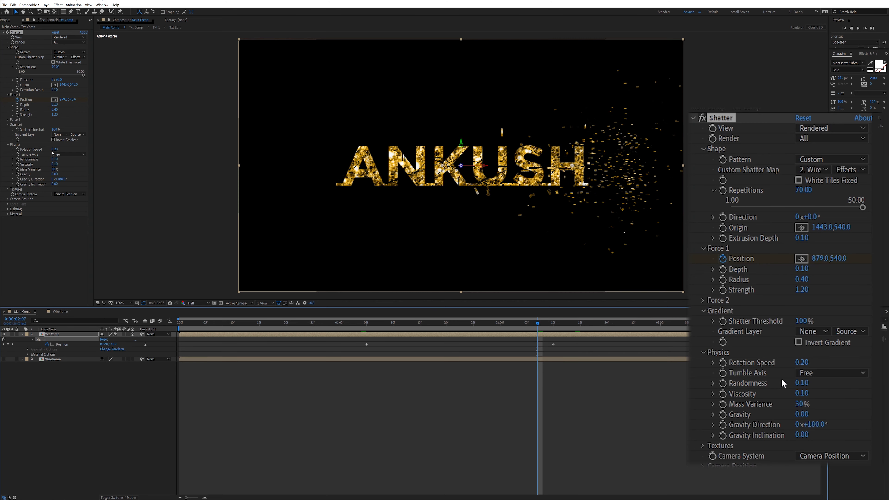
click(61, 135)
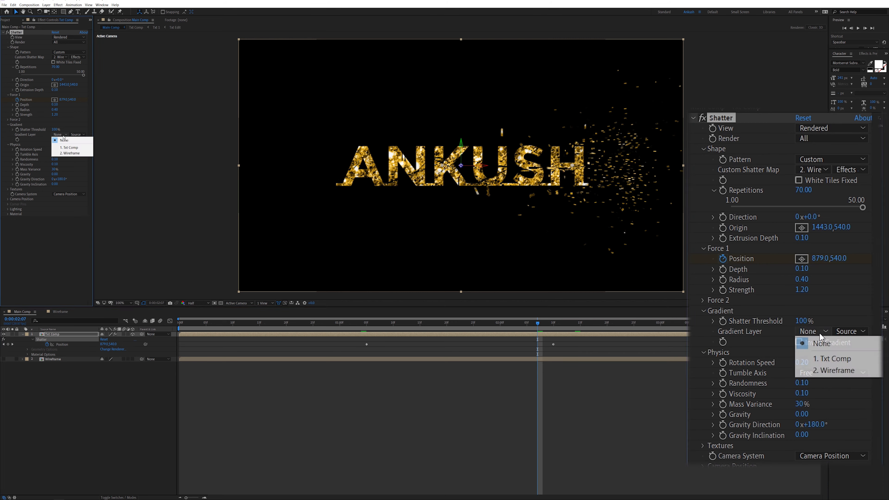
click(71, 154)
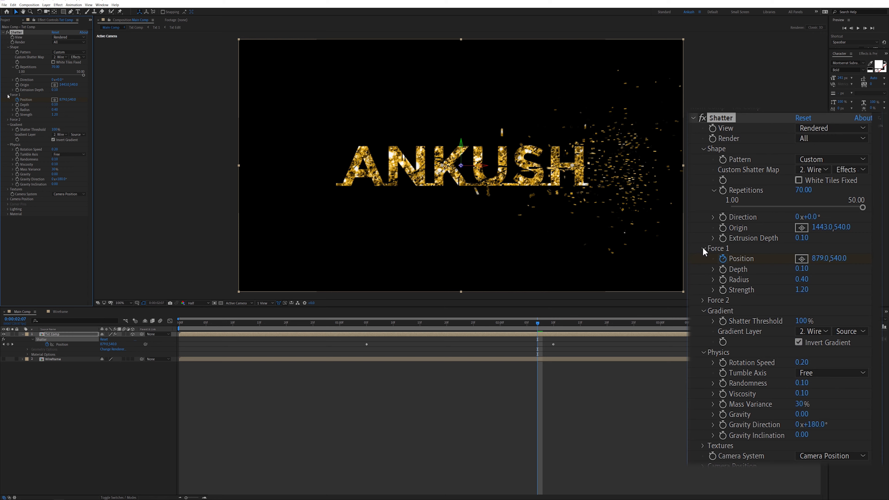
click(8, 94)
click(8, 47)
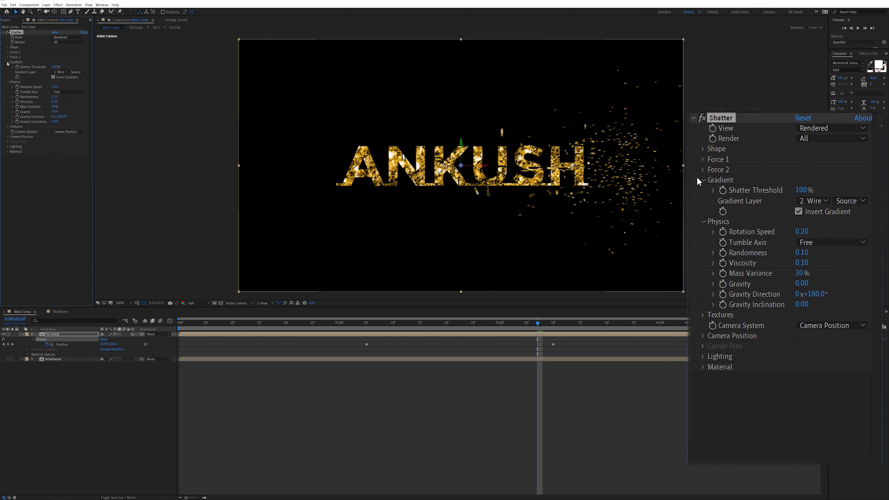
click(8, 62)
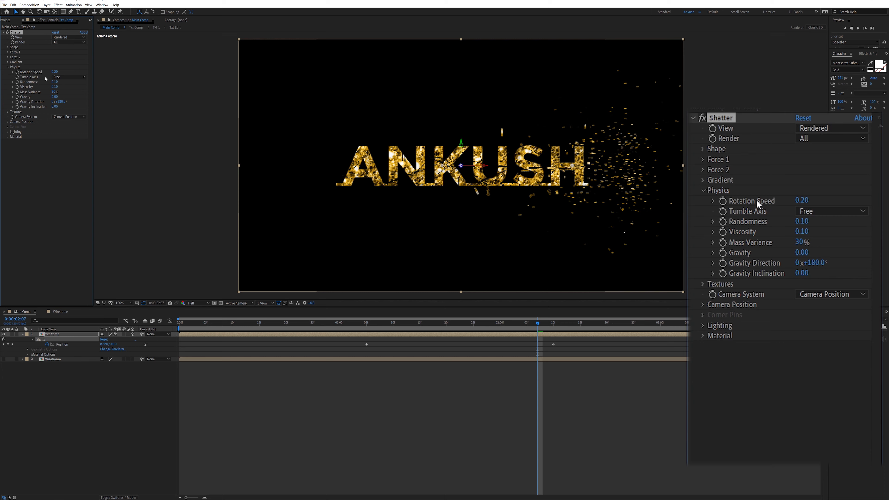
Step: Set the rotation speed in Shatter's physics settings to 0.5 and preview the animation up to 0:00:01:10
click(54, 72)
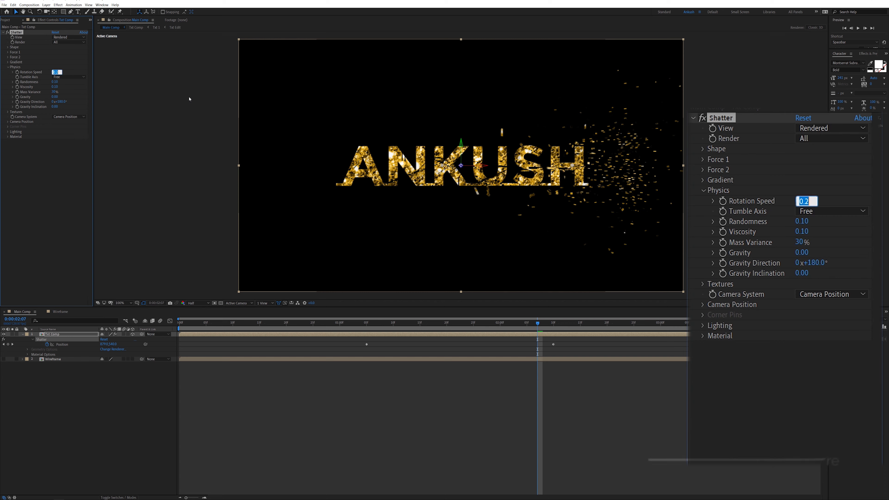
text(.5)
key(Return)
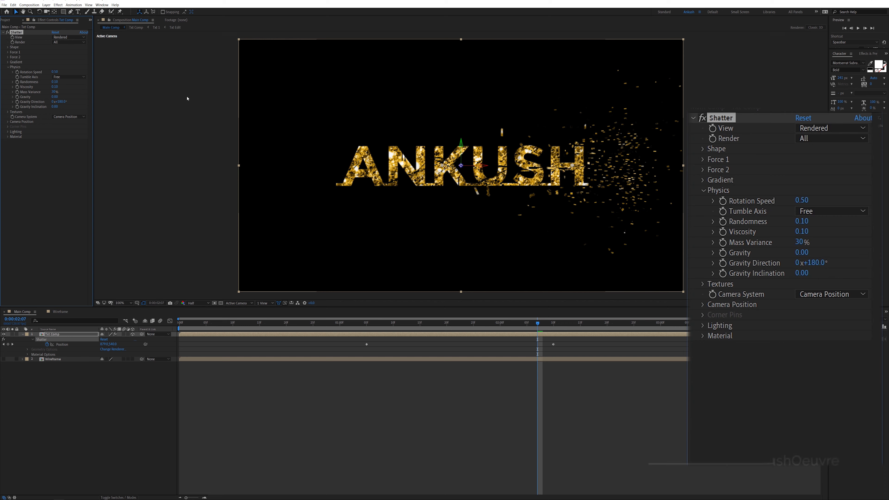
click(254, 323)
key(space)
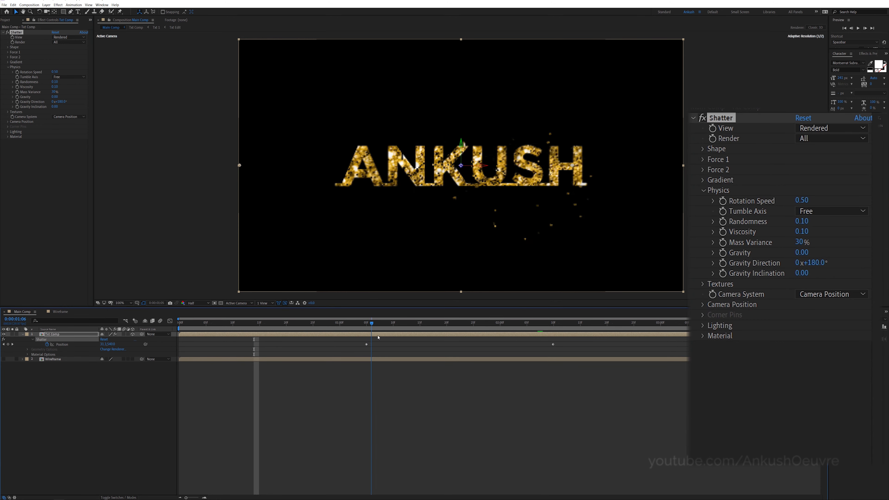
key(space)
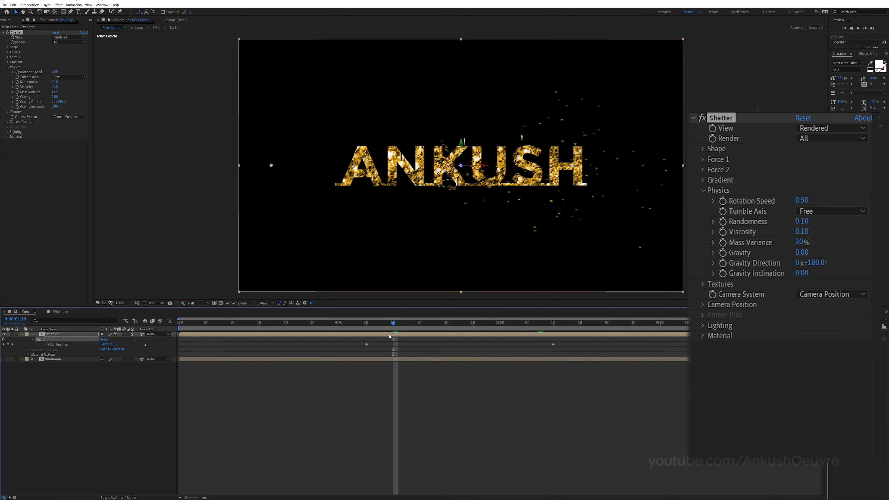
Step: Set Shatter's physics randomness to 0.7 and viscosity to 0.4
click(54, 81)
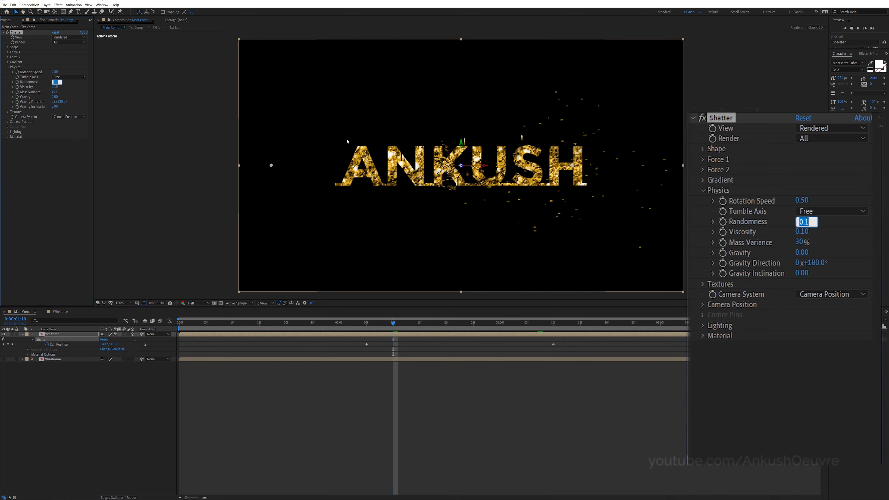
text(.70)
key(Return)
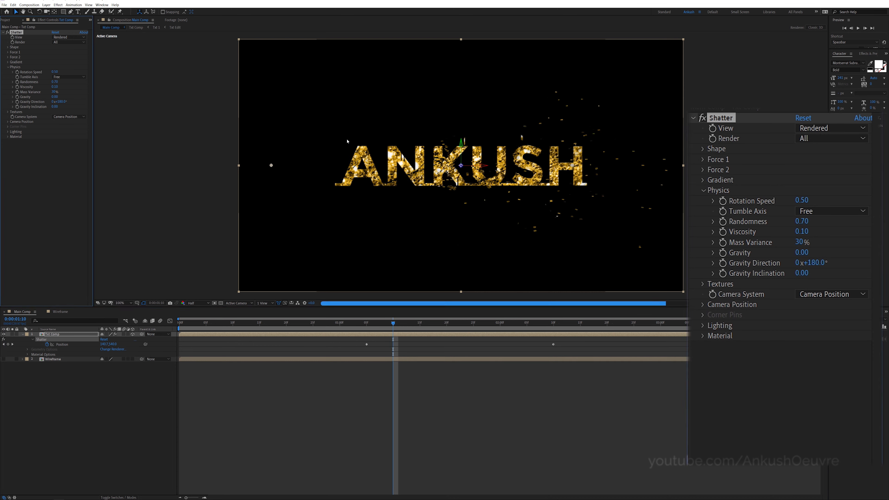
click(55, 87)
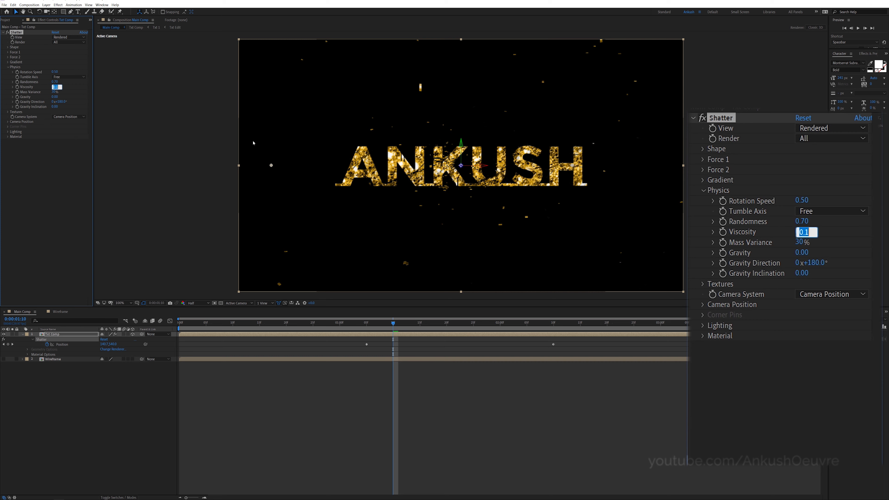
text(.40)
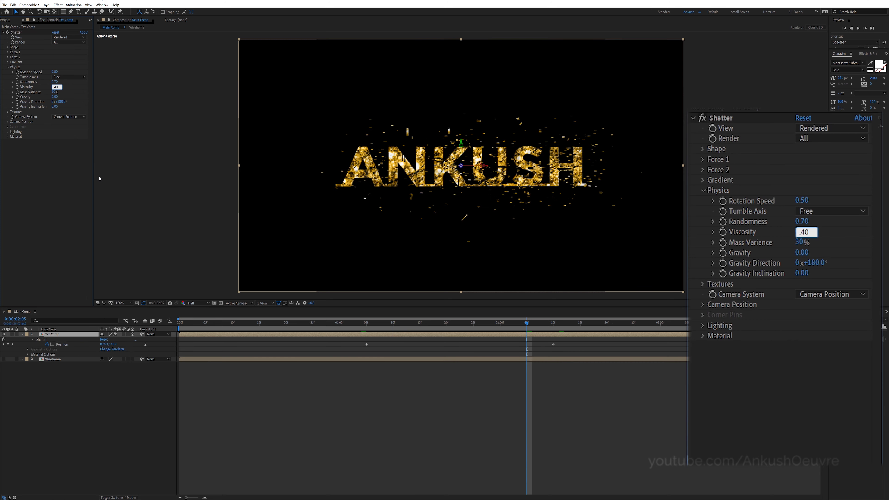
key(Tab)
Step: Try a mass variance of 50% in Shatter's physics settings and restore it to 30%
text(5)
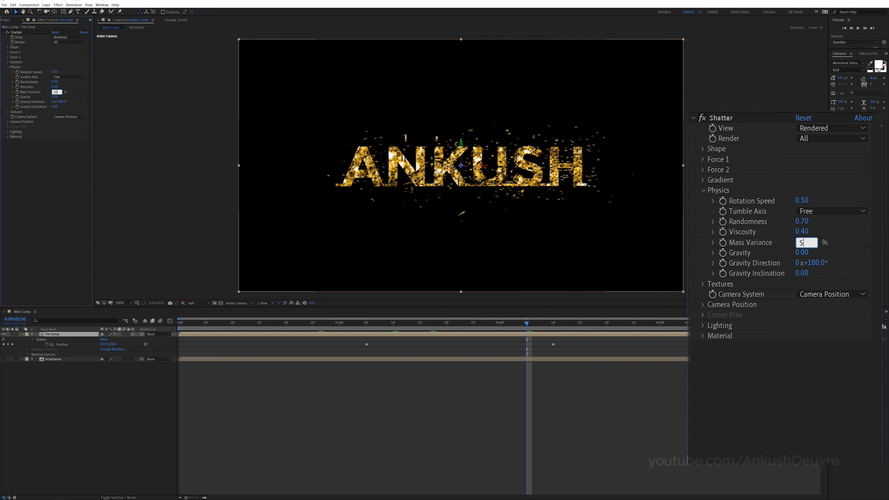
text(0)
key(Return)
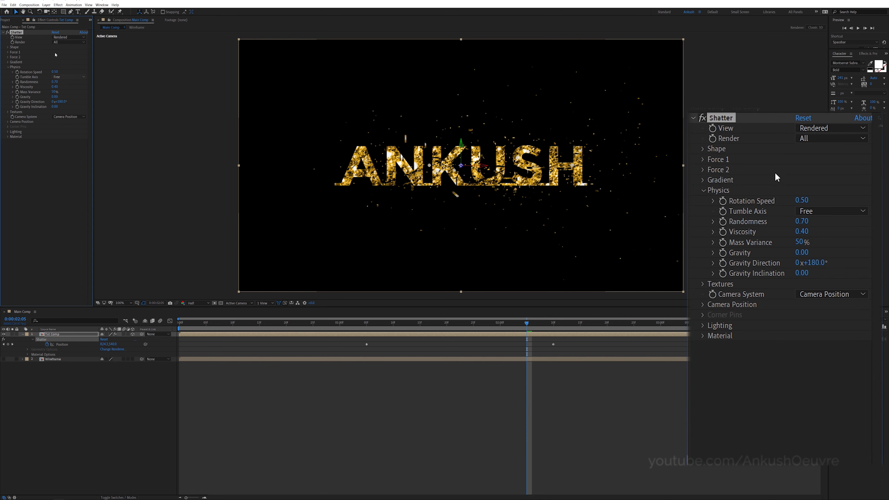
click(55, 91)
text(30)
key(Return)
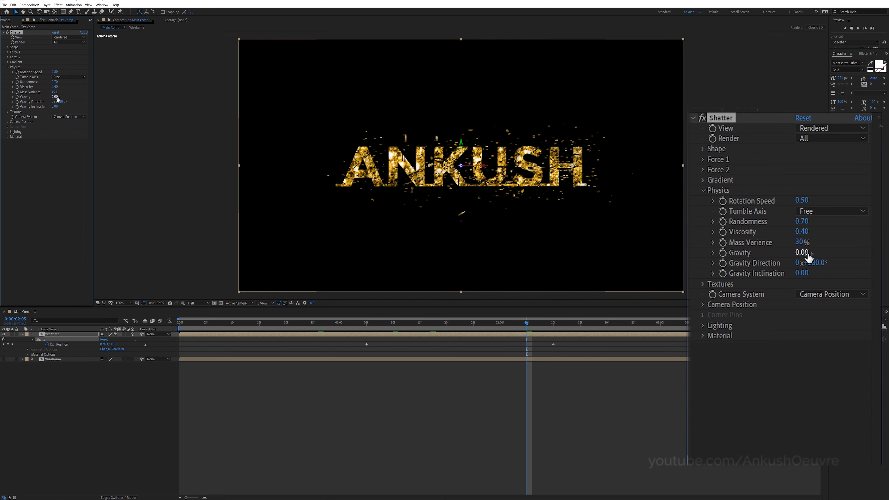
Step: Review Shatter's texture settings and set the light intensity in its lighting settings to 1.07
click(8, 112)
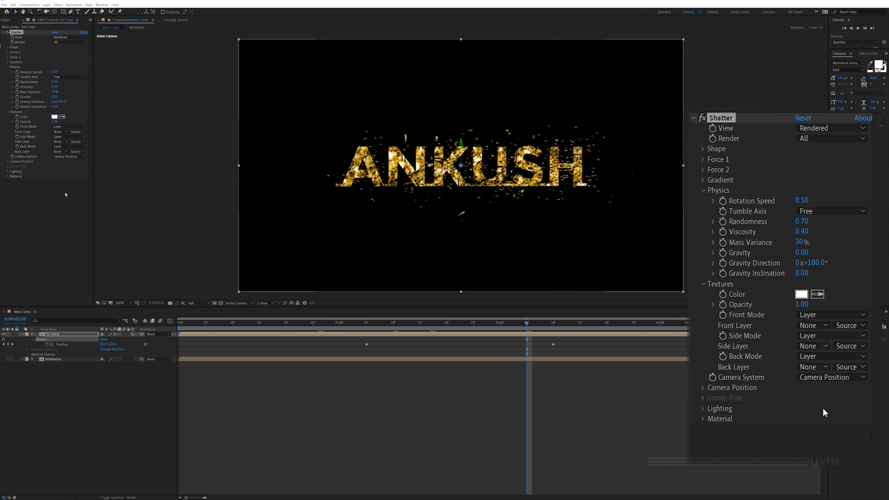
click(7, 112)
click(8, 67)
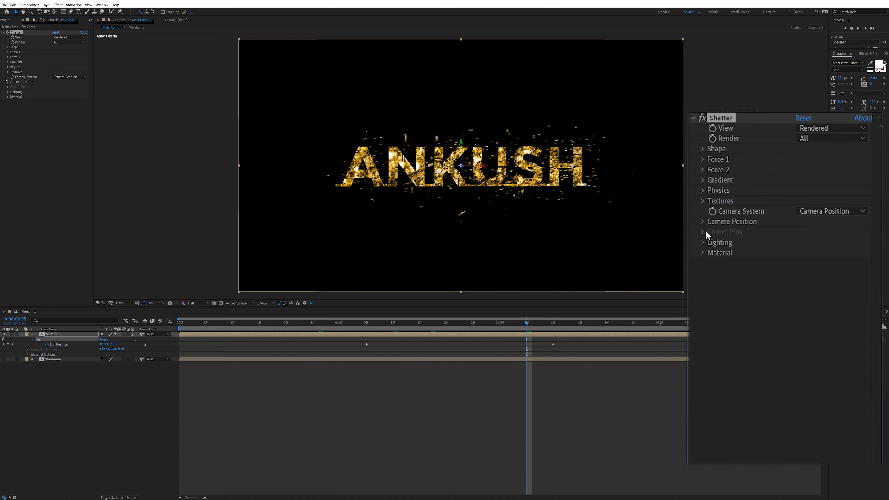
click(8, 92)
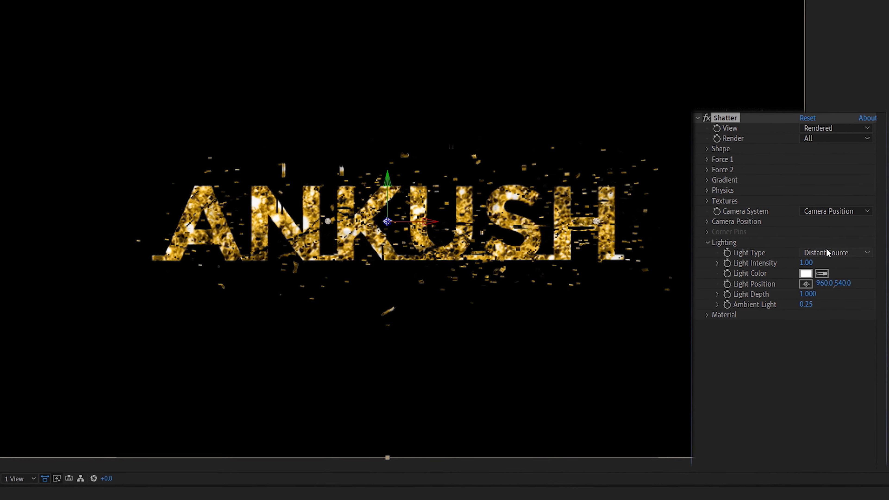
mouse_move(807, 263)
mouse_down()
mouse_move(847, 266)
mouse_move(818, 268)
mouse_up()
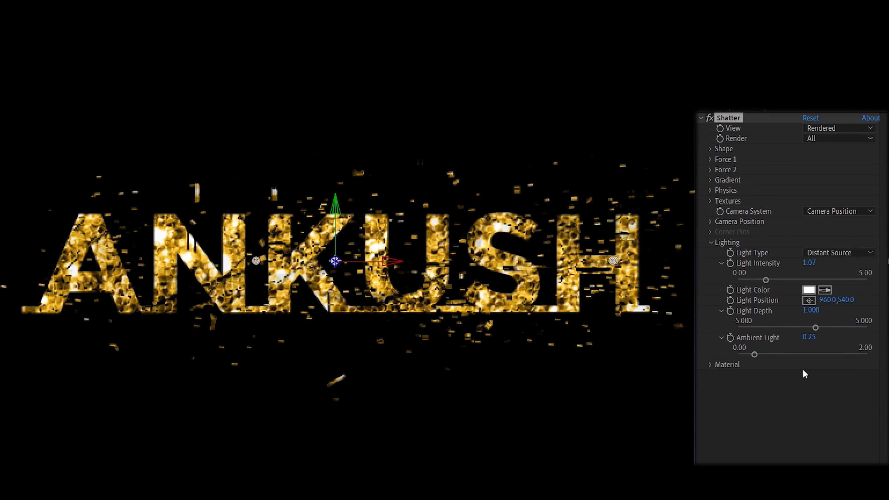
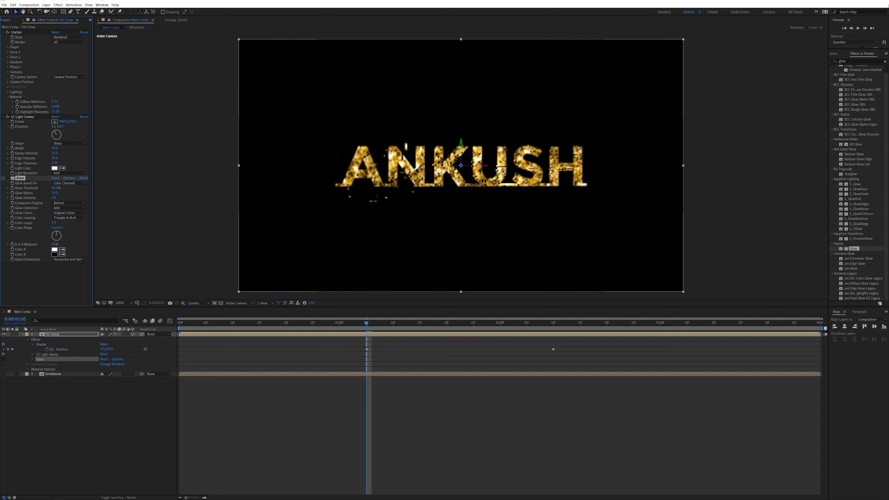
Step: Clear the effect search, move CC Light Sweep's center to 820, 270 and keyframe its direction at 63° at 0:00:01:05
click(885, 61)
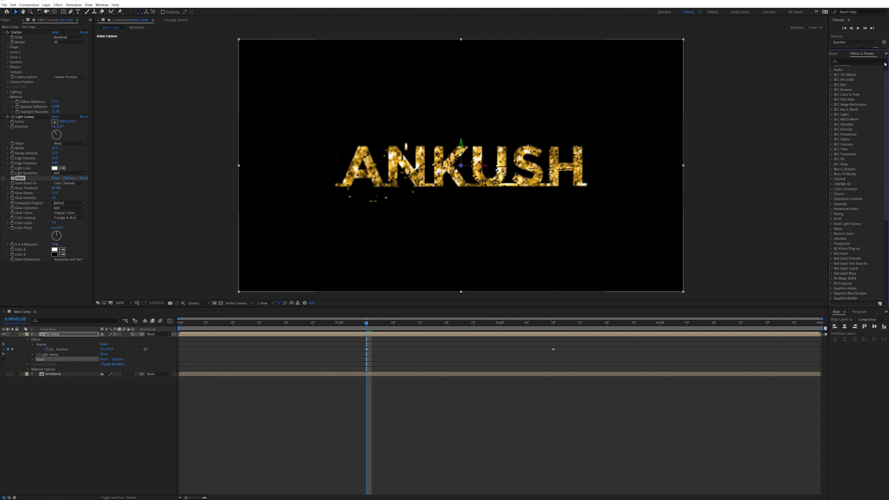
click(834, 54)
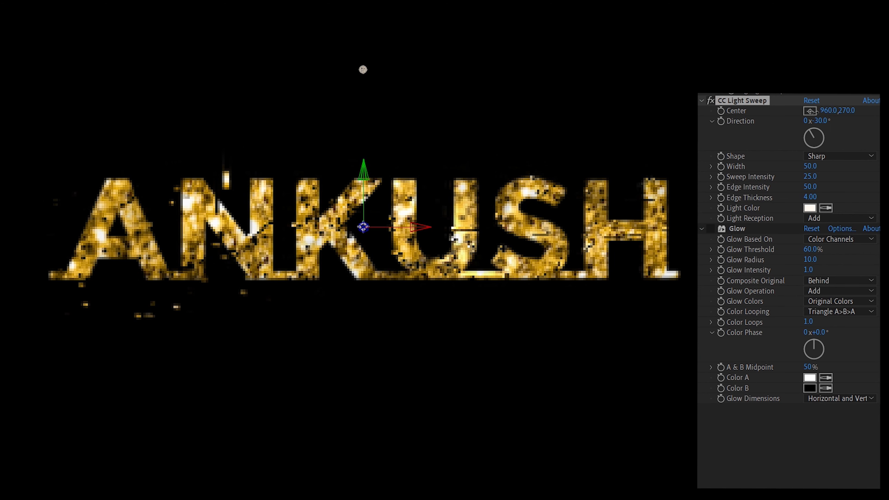
mouse_move(815, 111)
mouse_down()
mouse_move(710, 125)
mouse_move(779, 125)
mouse_move(759, 128)
mouse_up()
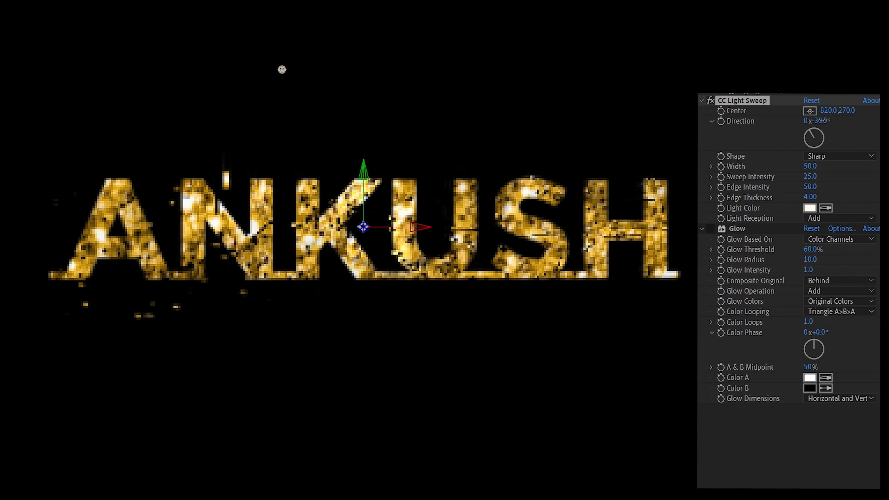
drag(820, 120, 832, 126)
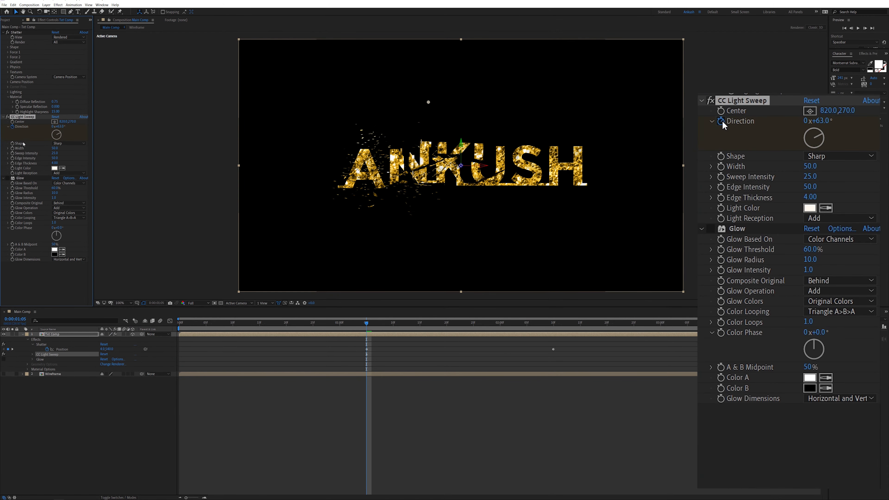
Step: Keyframe CC Light Sweep's direction at -70° at 0:00:02:10
key(space)
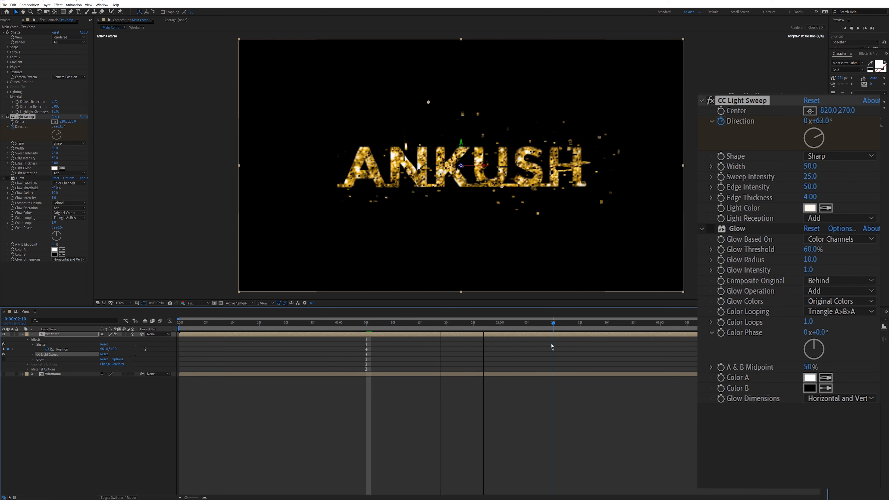
key(space)
drag(61, 127, 17, 130)
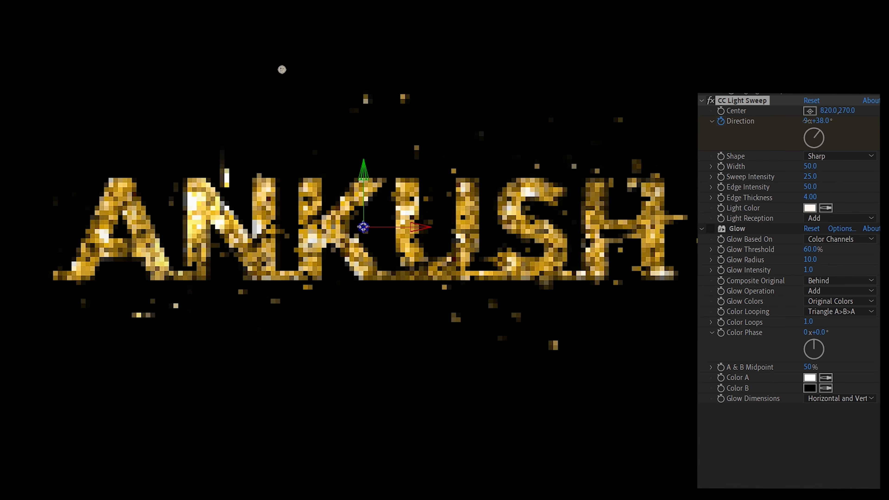
drag(731, 129, 751, 130)
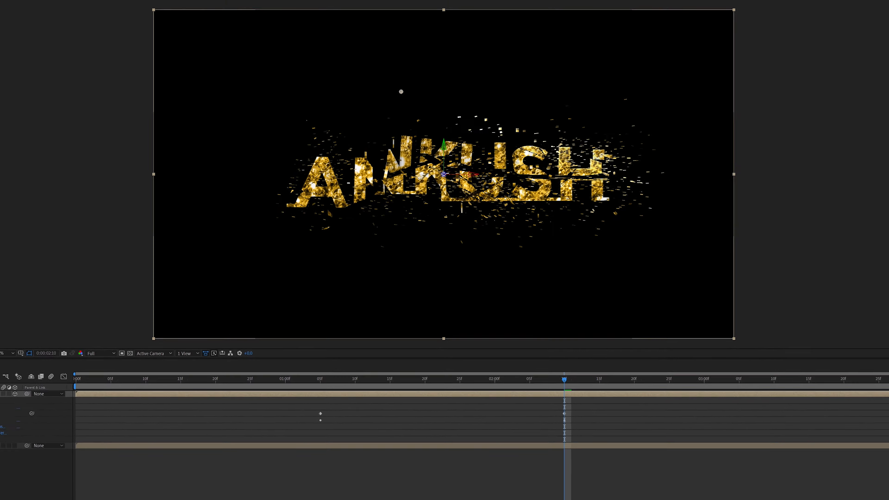
Step: Set CC Light Sweep's width to 115 and its sweep intensity to 15
click(48, 148)
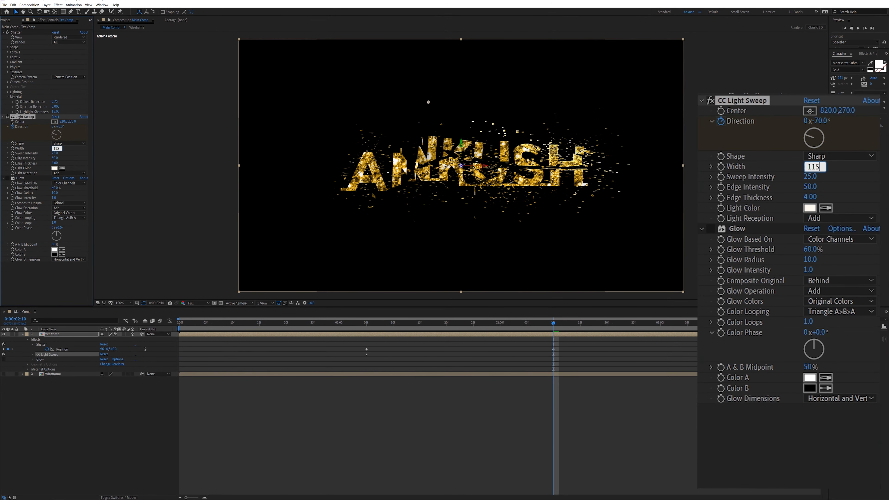
key(Return)
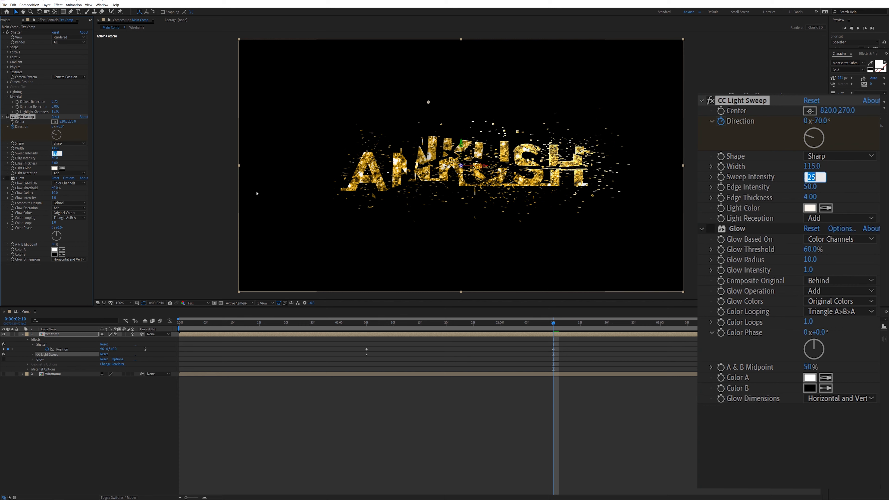
key(Return)
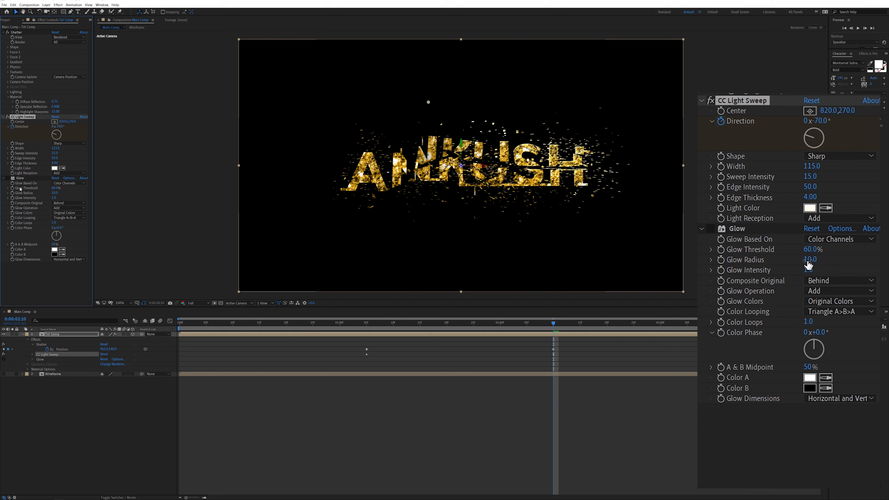
Step: Enable the Glow effect with a threshold of 70%, a radius of 23 and an intensity of 0.5, and preview the animation
click(8, 178)
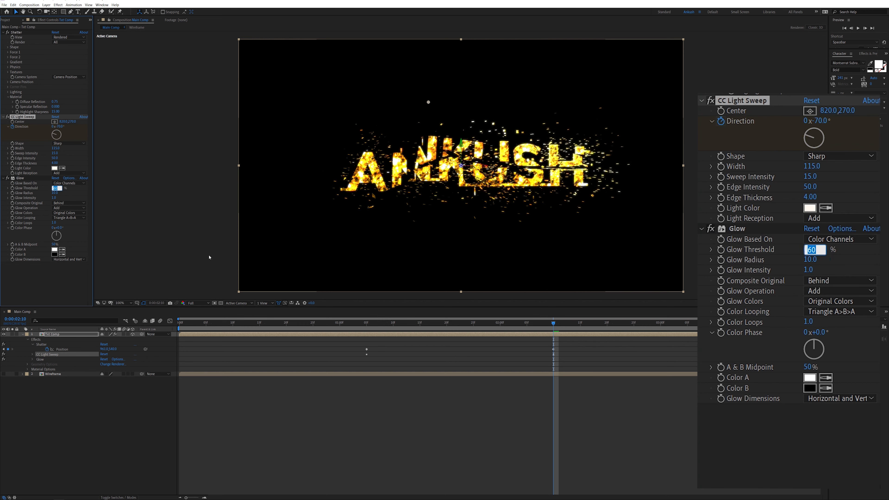
text(70)
key(Tab)
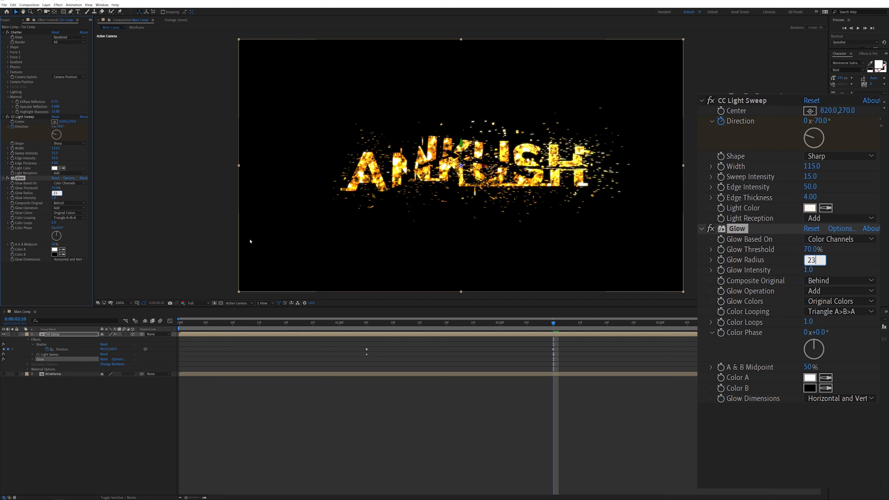
key(Return)
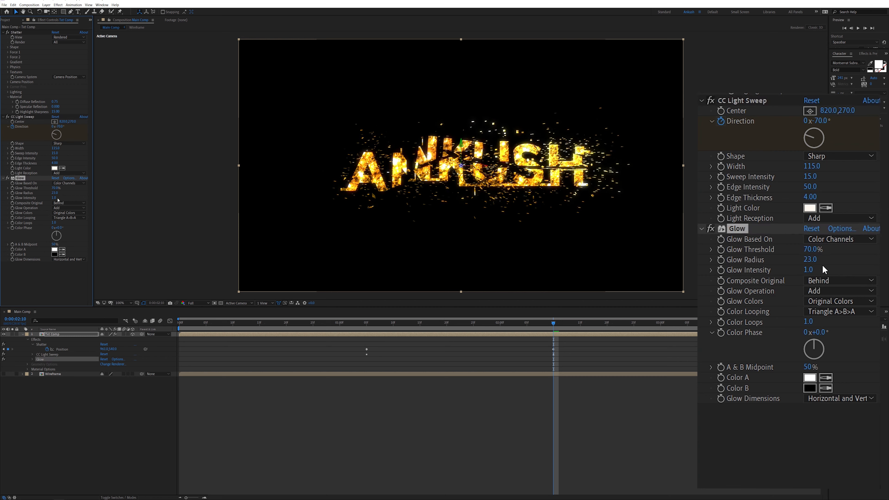
click(55, 198)
text(.5)
key(Return)
key(space)
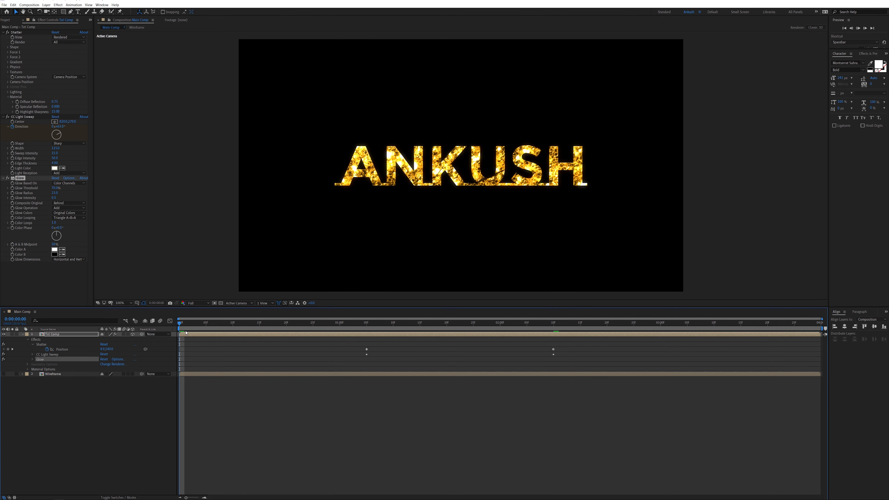
Step: Add a two-node camera with the 35mm preset to Main Comp and lock its layer
click(23, 334)
right_click(40, 401)
mouse_move(72, 407)
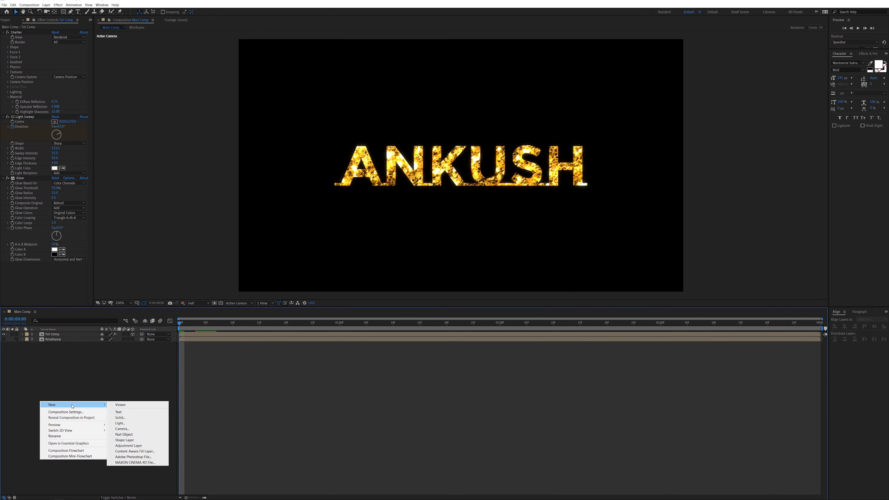
click(122, 428)
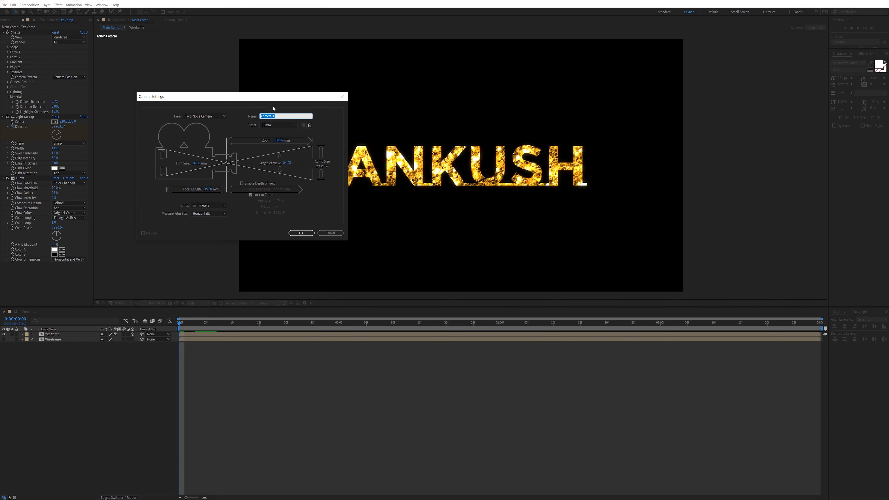
click(300, 234)
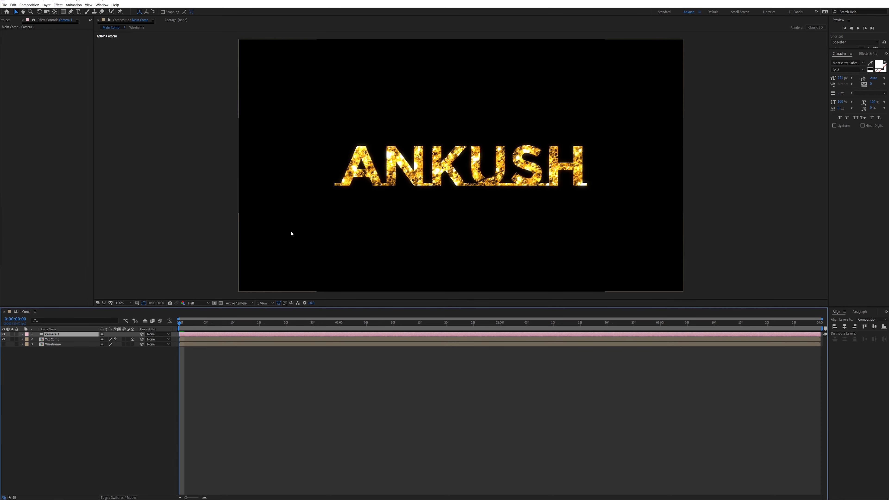
click(38, 382)
click(49, 334)
click(16, 333)
Step: Keyframe the Txt Comp layer's Z position from an extreme close-up at 0:00:00:00 to set back from the camera at 0:00:03:10
click(50, 340)
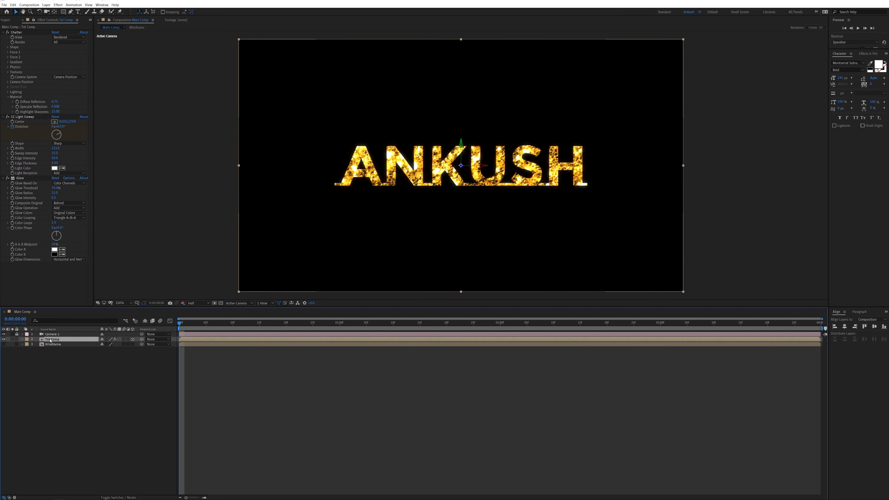
key(p)
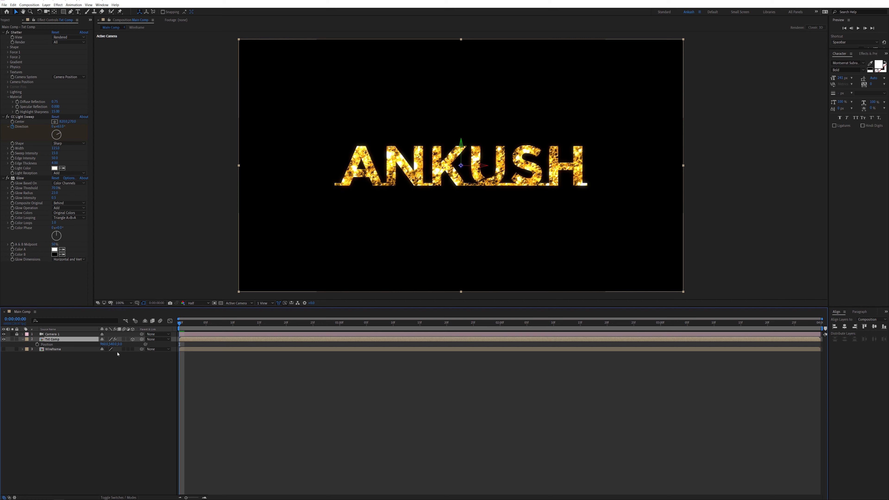
drag(119, 345, 72, 345)
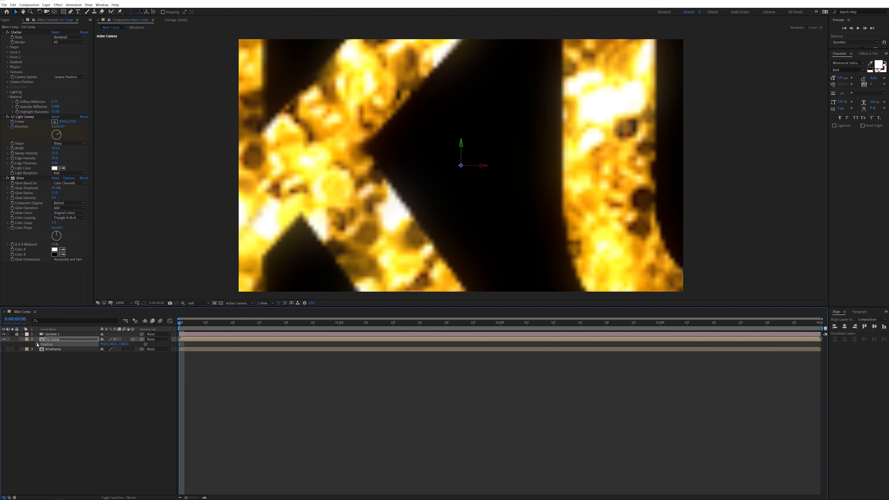
drag(181, 324, 714, 347)
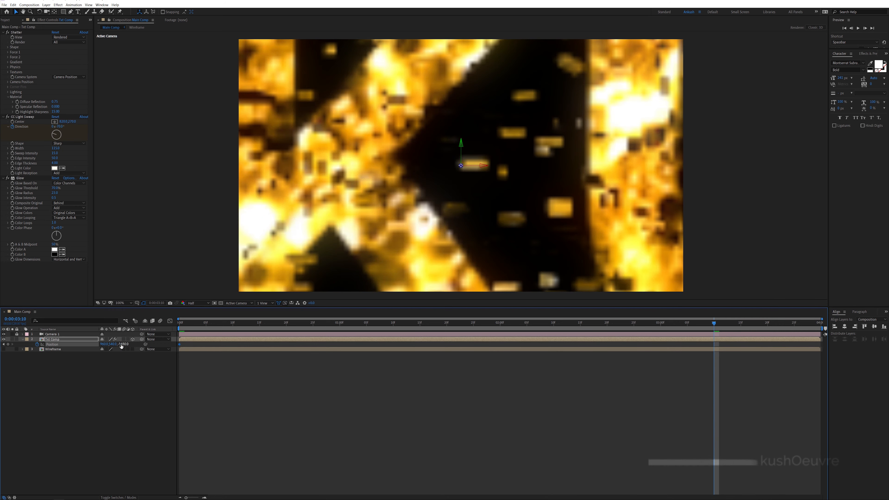
drag(122, 344, 183, 346)
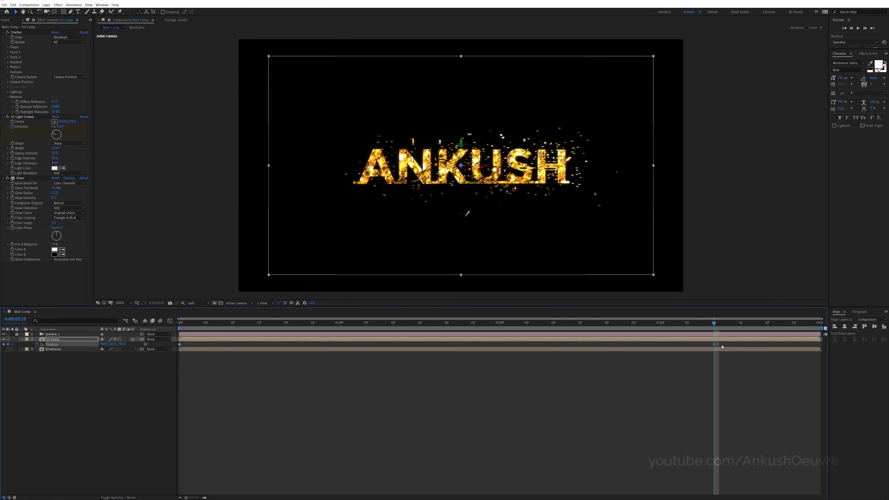
Step: Apply Easy Ease to all of the Txt Comp layer's Shatter, CC Light Sweep and Position keyframes
click(77, 383)
click(66, 339)
key(u)
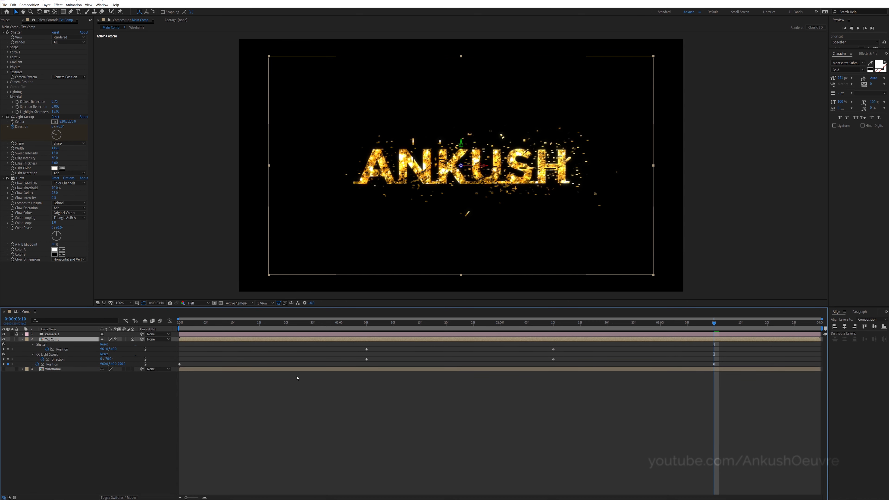
drag(736, 370, 174, 343)
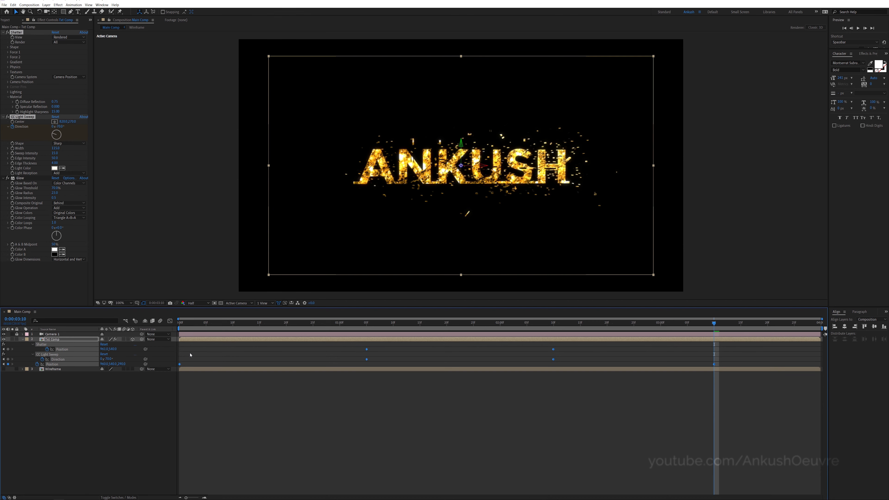
key(F9)
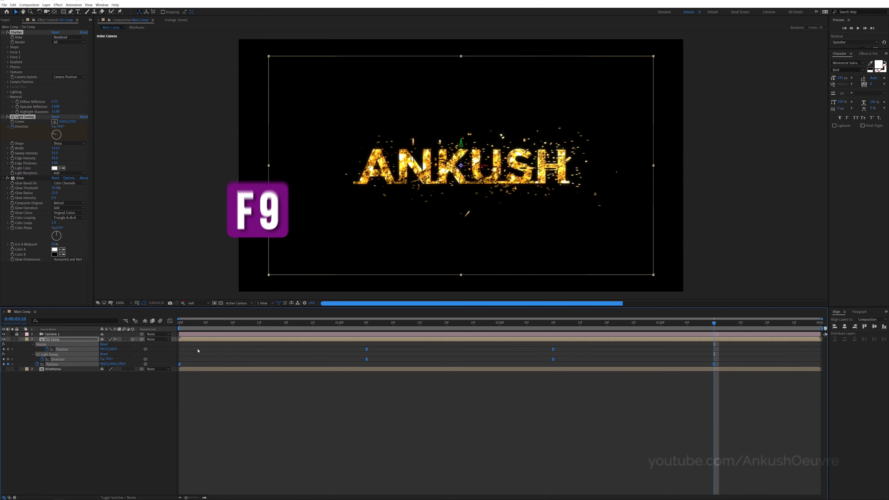
Step: Reshape the speed graph of Txt Comp's layer Position to peak early, around 0:00:00:20, and preview the motion
click(305, 363)
click(171, 364)
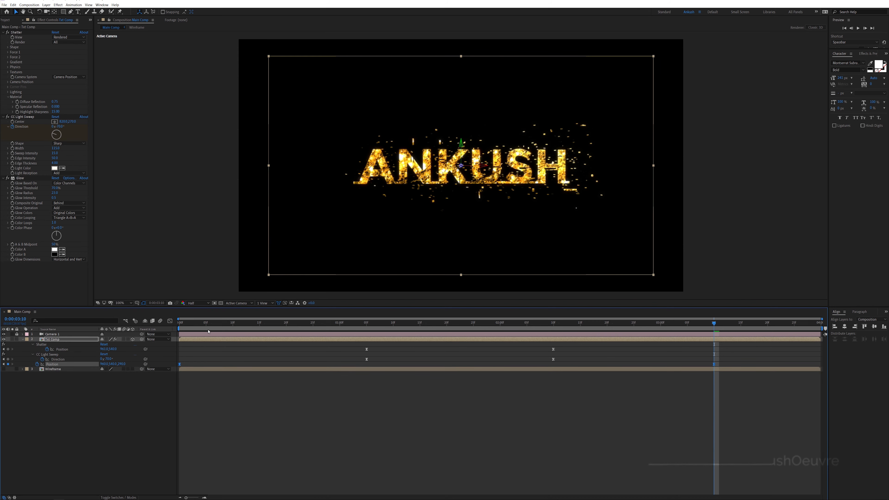
click(168, 321)
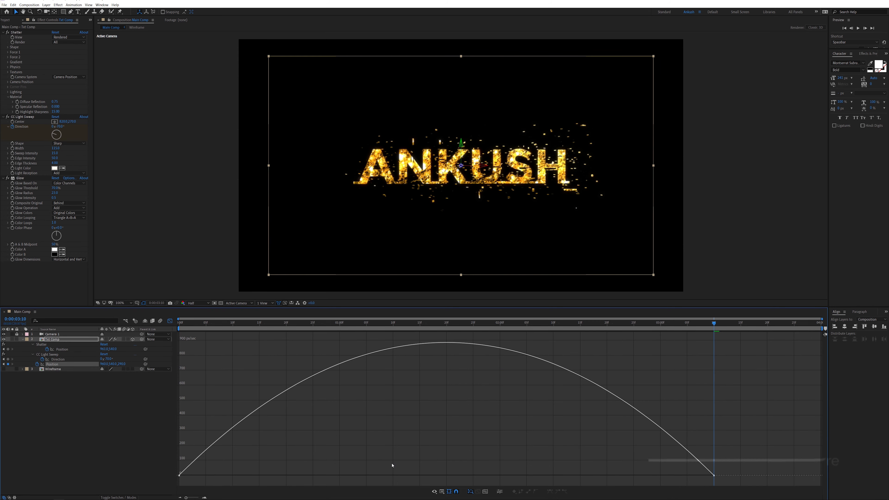
right_click(386, 455)
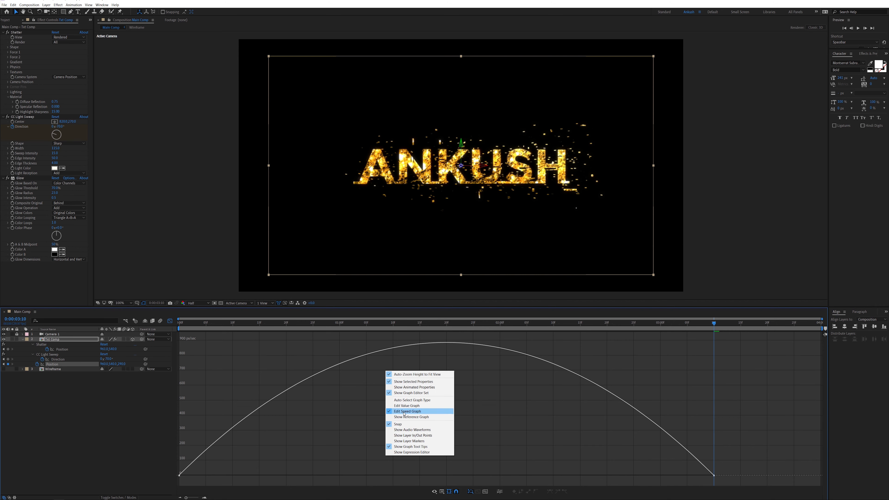
click(416, 415)
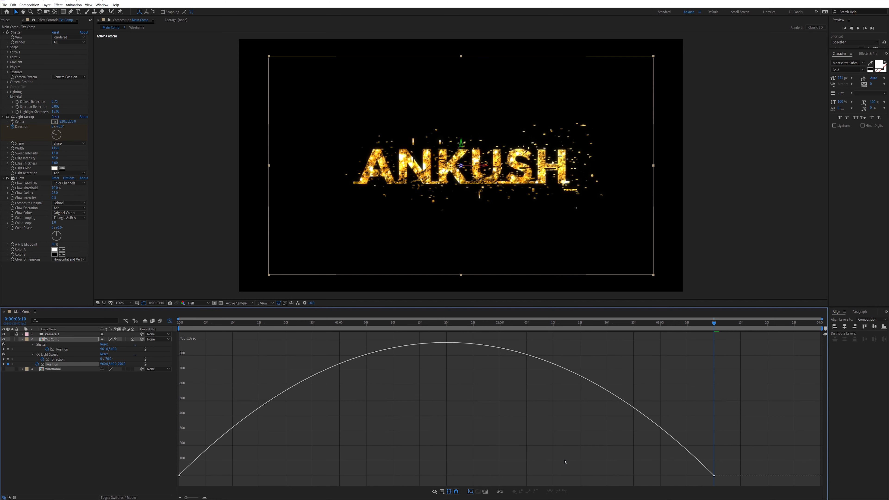
drag(595, 449, 716, 480)
drag(624, 475, 426, 477)
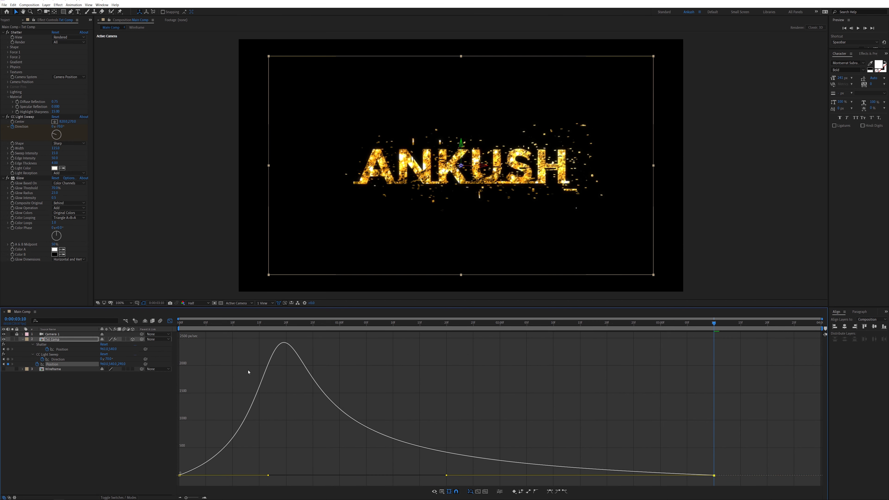
click(182, 322)
key(space)
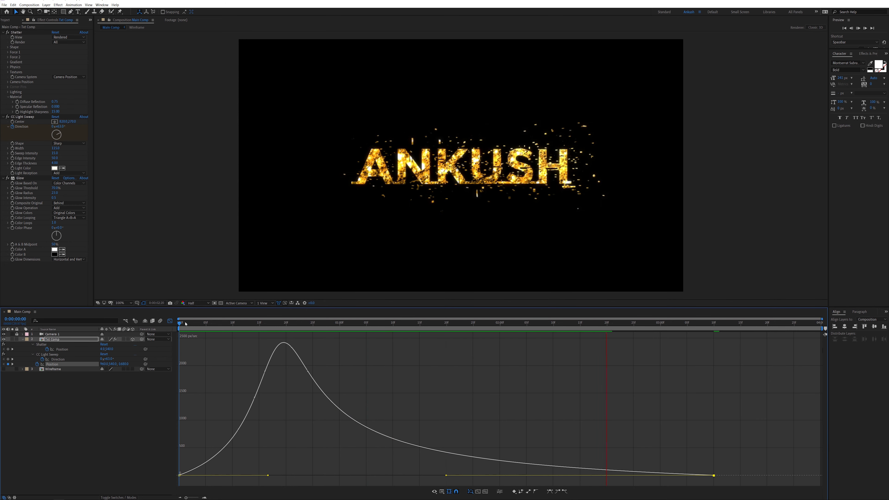
key(space)
Step: Reshape the speed graph of Shatter's Position to peak late, around 0:00:02:00, and scrub through the shattering
click(170, 321)
drag(373, 323, 354, 350)
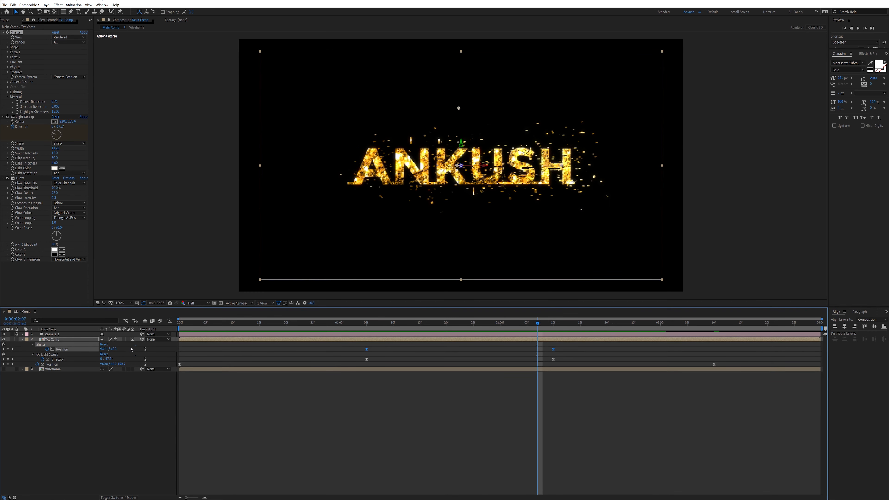
click(170, 321)
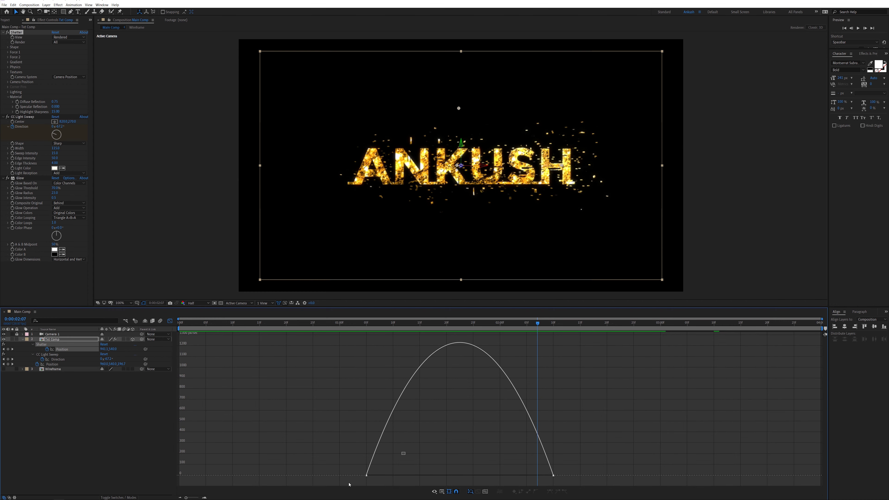
drag(348, 485, 441, 478)
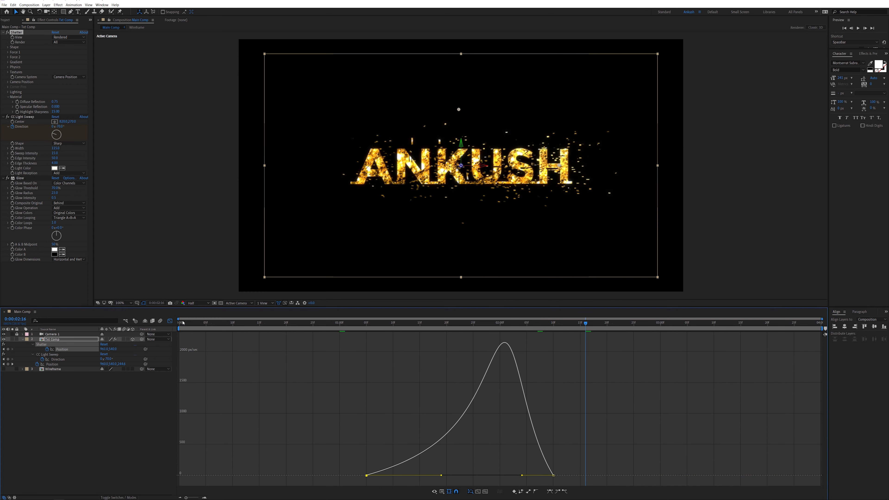
click(169, 321)
drag(187, 324, 328, 340)
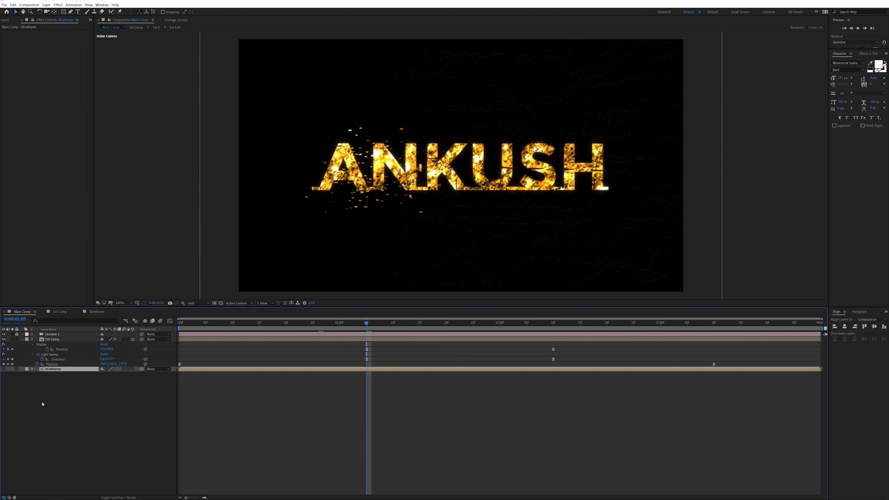
Step: Scale Wireframe.png to 115% inside the Wireframe composition and return to Main Comp
click(53, 401)
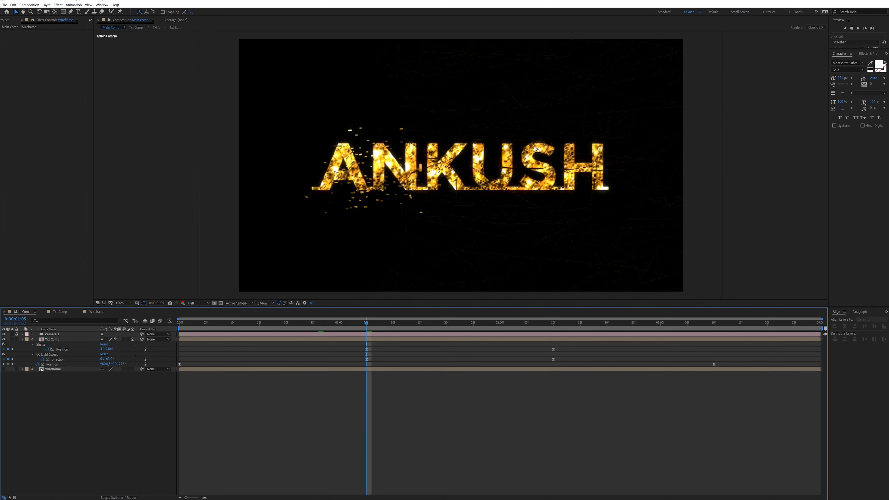
click(54, 369)
double_click(53, 369)
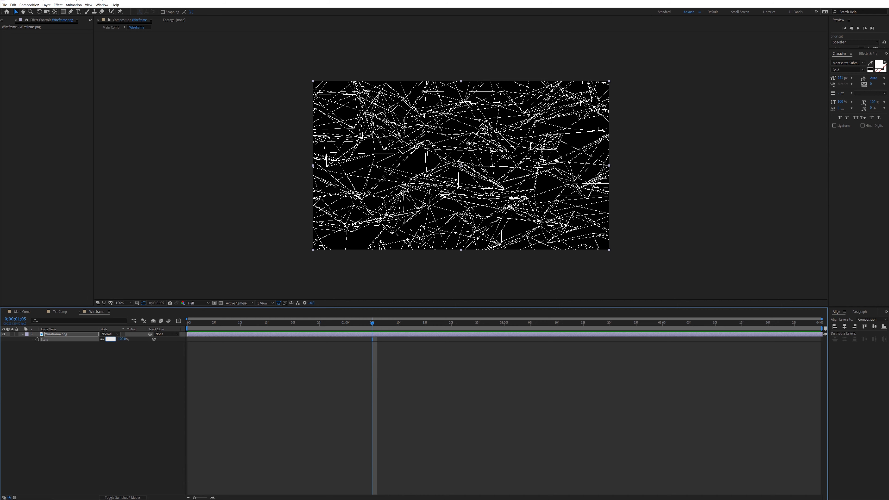
key(Return)
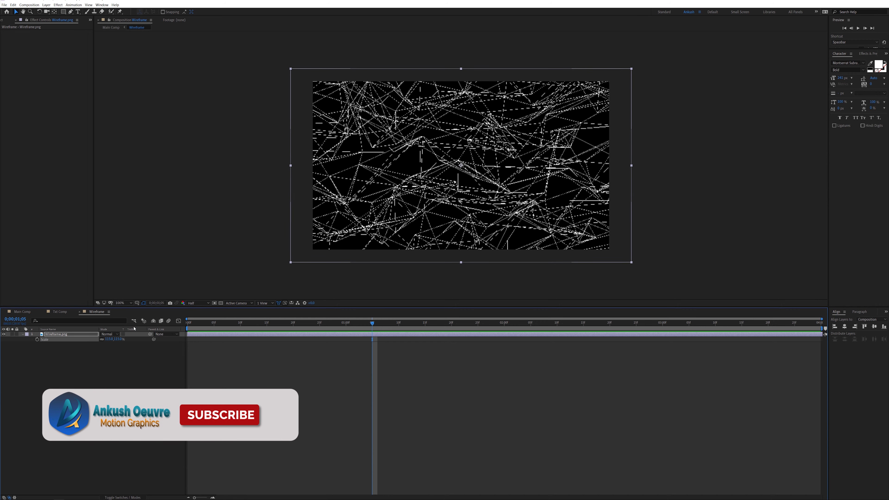
click(39, 314)
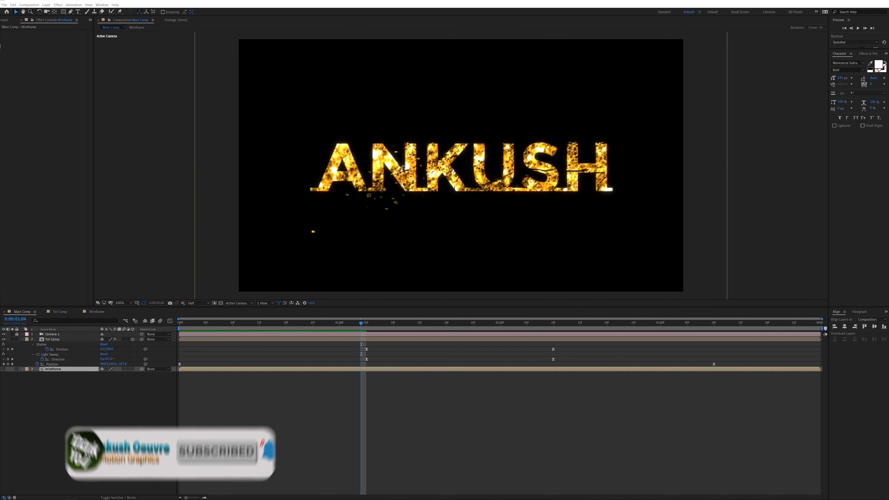
Step: Set the X value of Txt Comp's Shatter Position keyframe at 0:00:01:05 to -365 and preview the animation
click(51, 456)
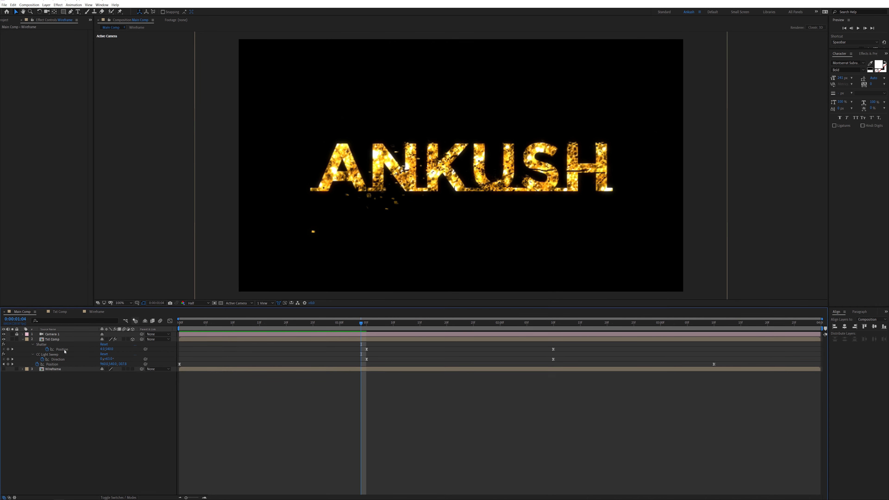
click(54, 340)
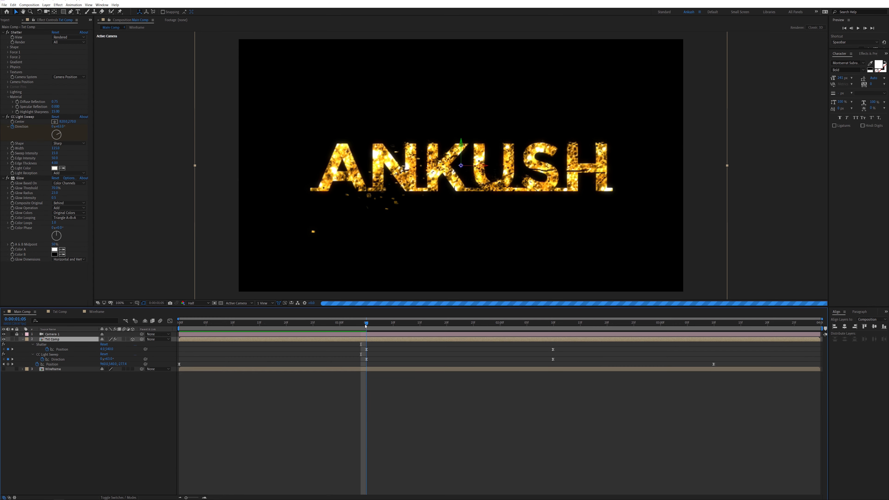
drag(362, 325, 366, 325)
click(366, 349)
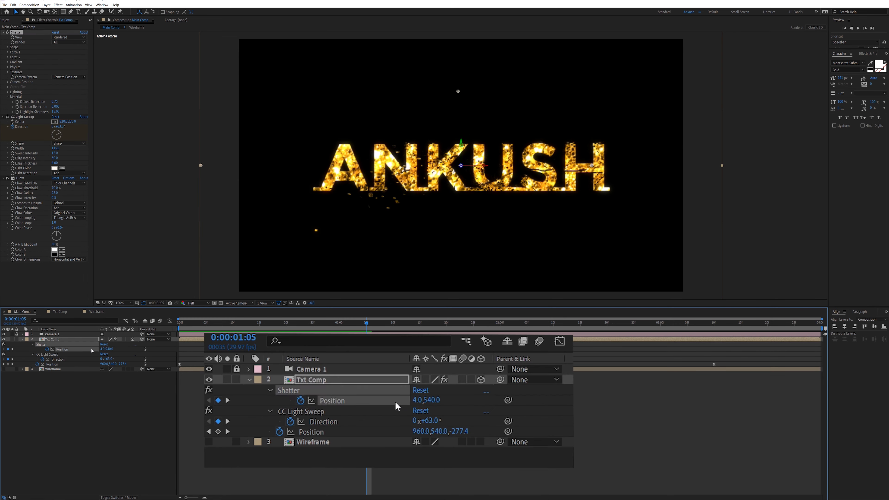
drag(102, 350, 80, 356)
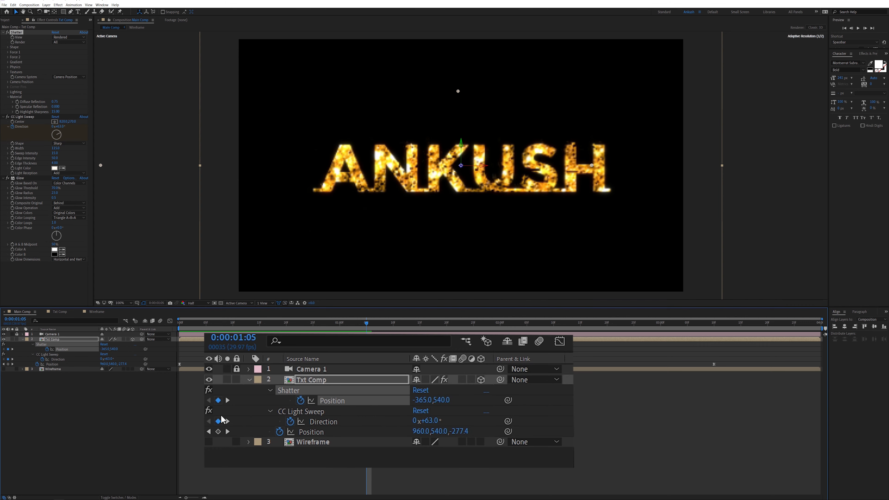
key(space)
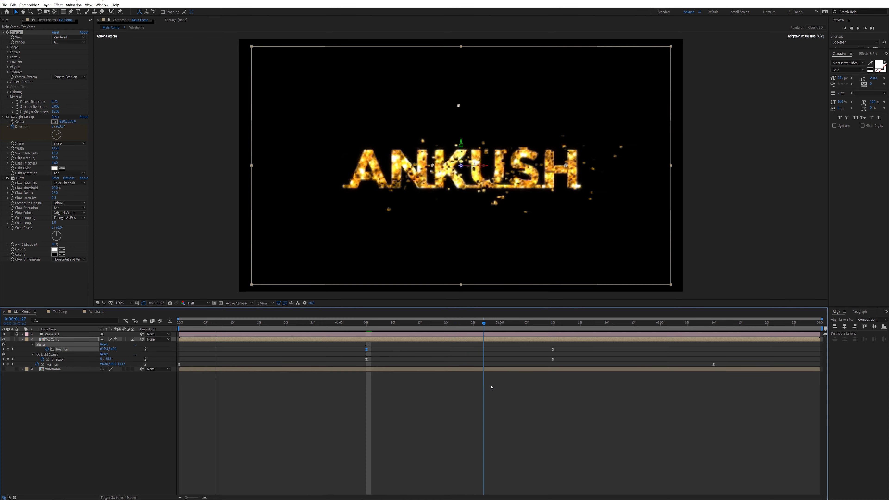
Step: Set the Strength of Force 1 in Txt Comp's Shatter effect to 3
key(j)
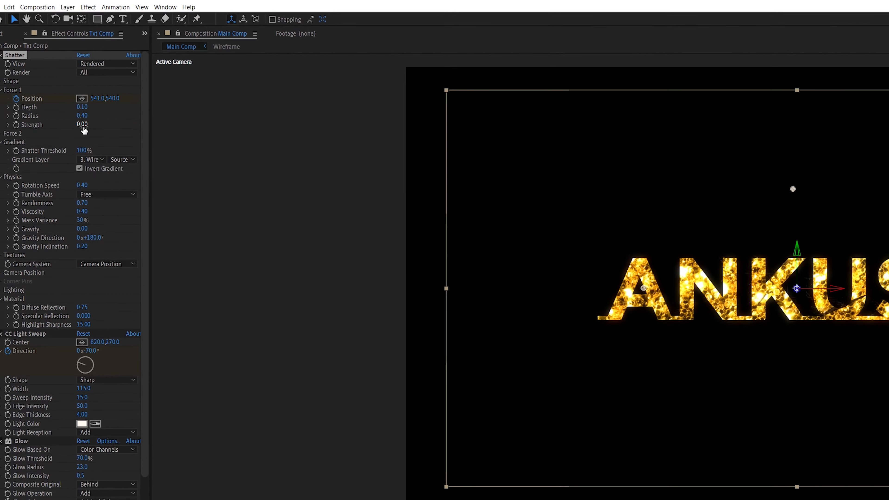
click(82, 126)
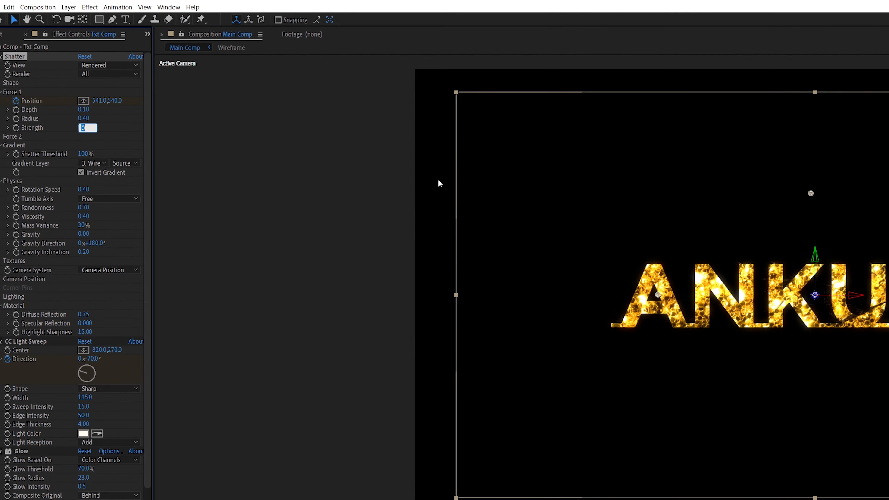
text(3)
key(Return)
key(k)
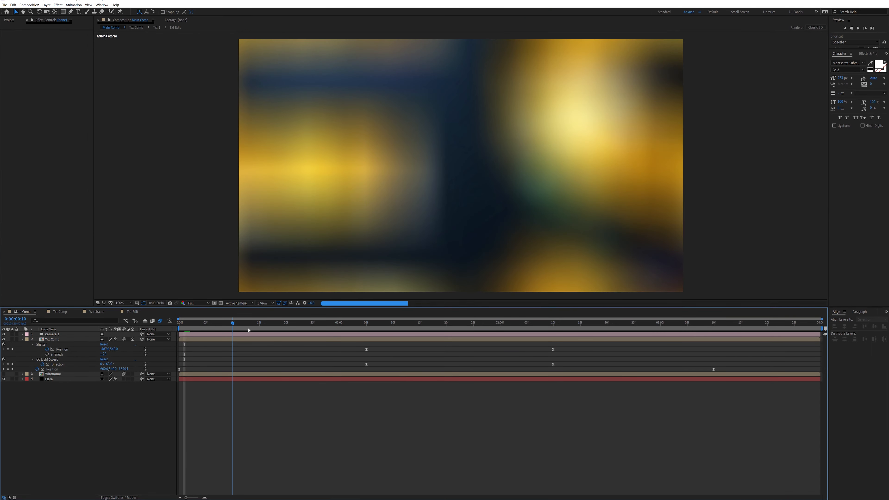
Step: Scrub the finished TEST version to 0:00:03:06 and choose the Video Rendering and Effects processing option in the project settings
drag(345, 338, 692, 389)
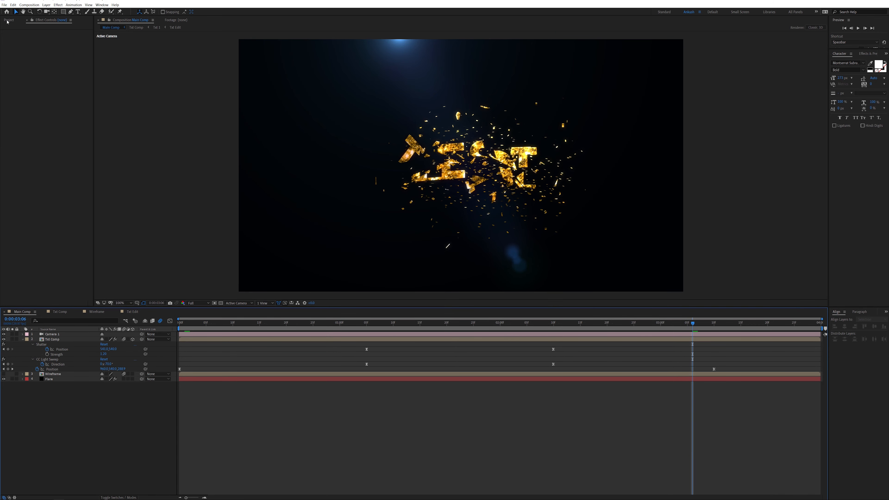
click(4, 5)
click(21, 198)
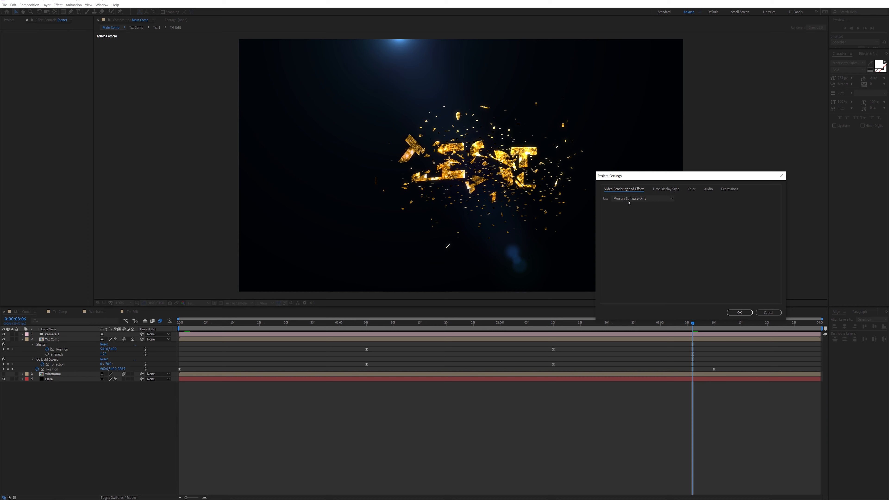
click(642, 199)
click(643, 217)
click(739, 312)
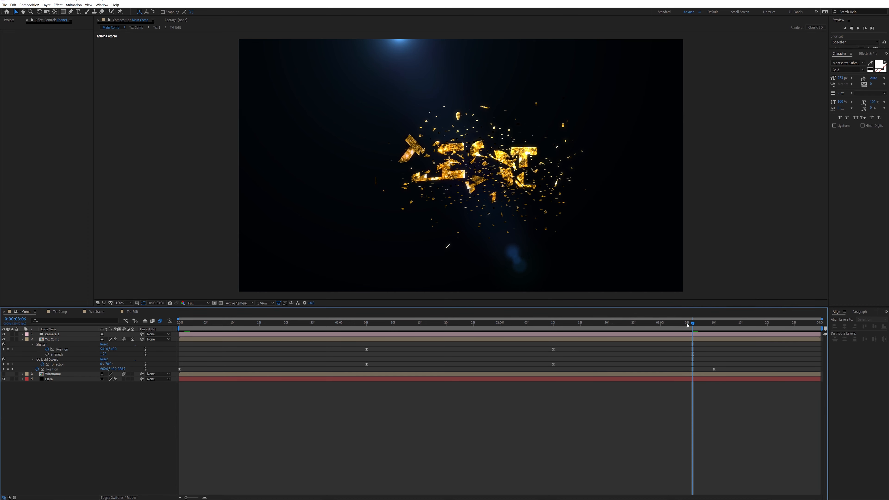
Step: Scrub Main Comp back to 0:00:00:12 and preview the TEST title's shattering
drag(687, 325, 243, 323)
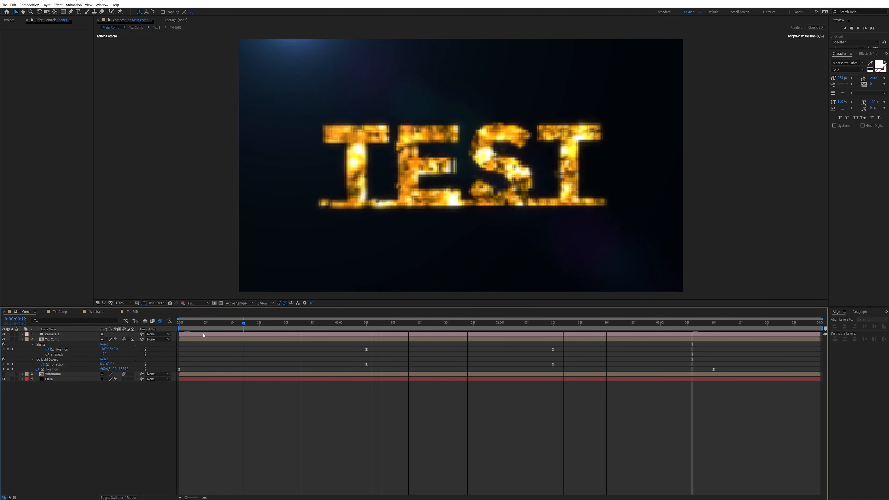
key(space)
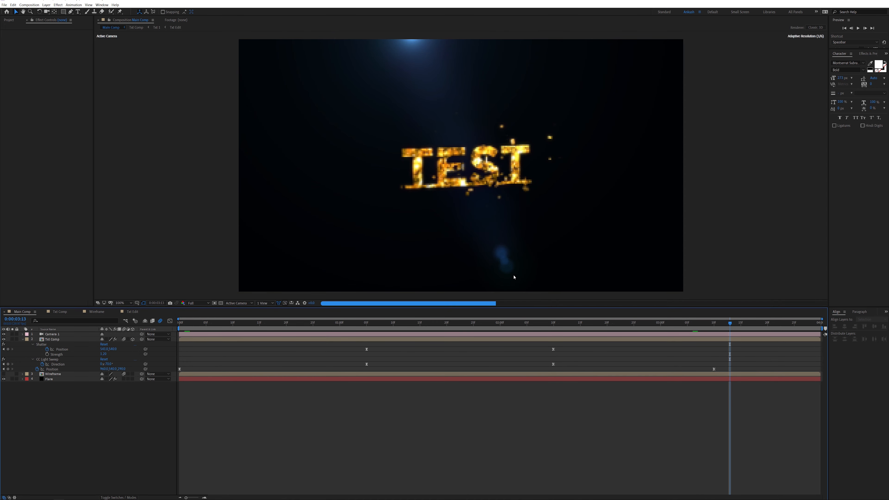
click(48, 379)
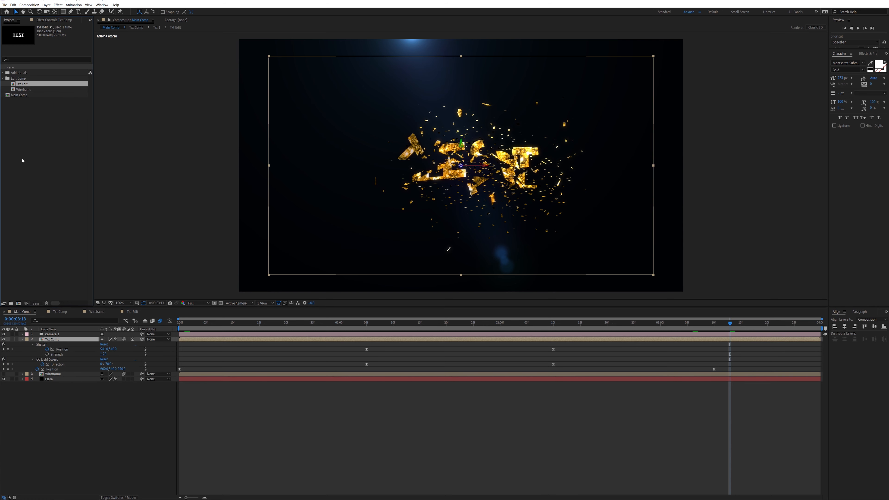
Step: Open the Txt Edit composition from the project's Edit Comp folder
click(22, 160)
click(17, 79)
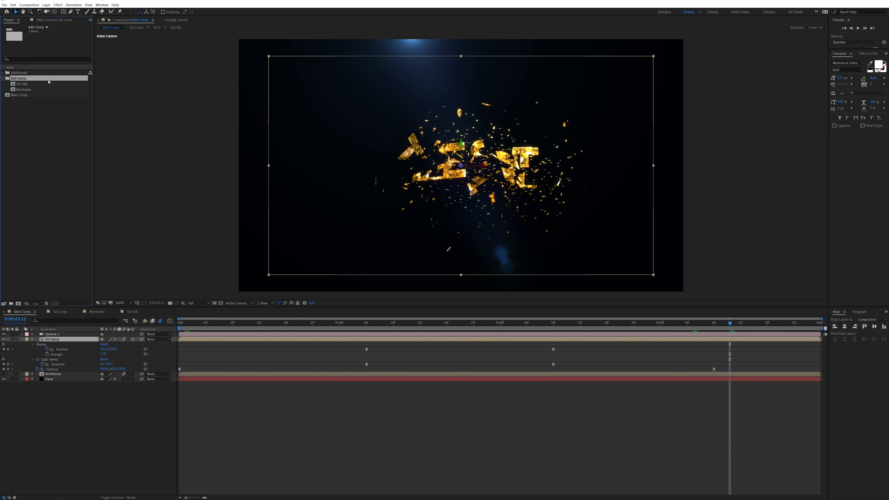
click(21, 85)
double_click(21, 85)
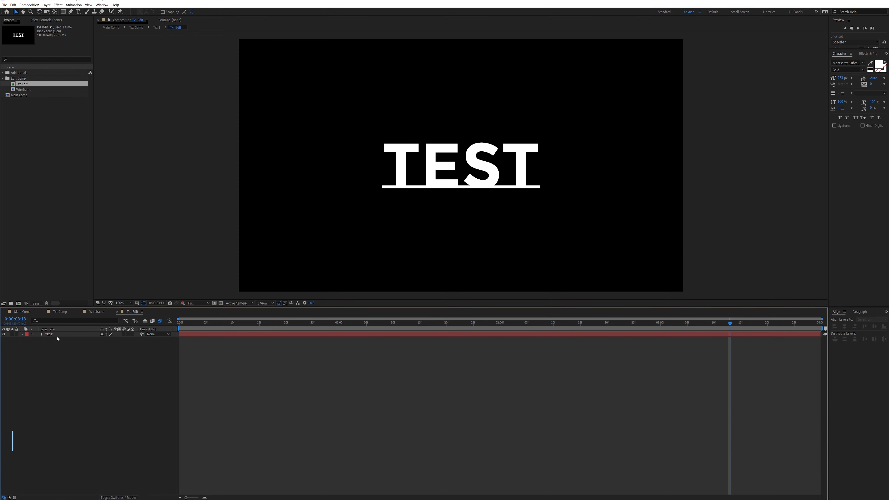
Step: Scale Wireframe.png to 121% inside the Wireframe composition and return to Main Comp
click(22, 90)
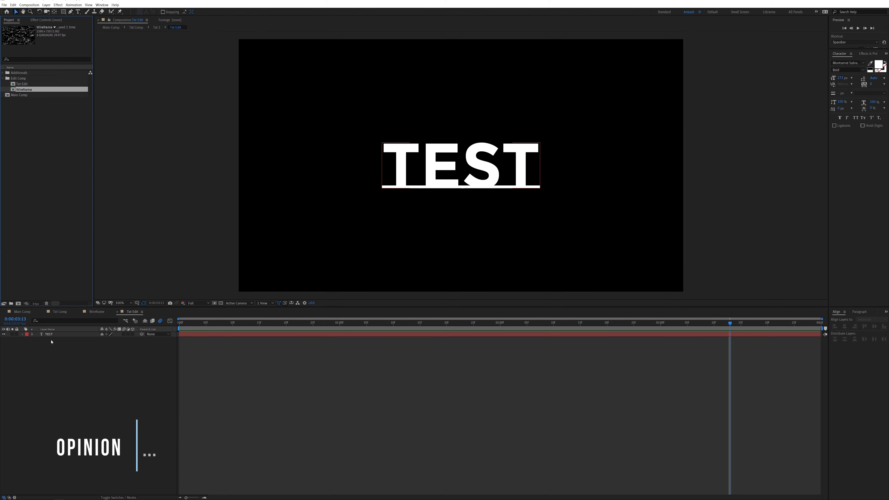
double_click(23, 91)
key(s)
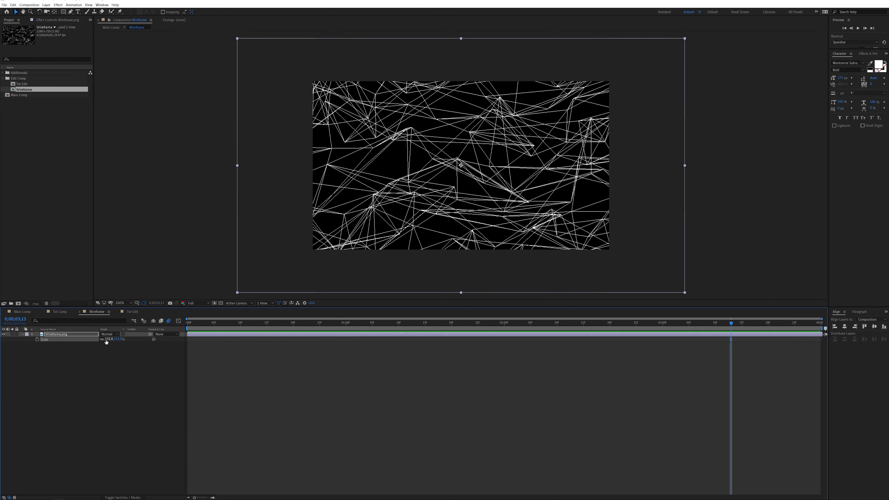
click(109, 338)
text(121)
key(Return)
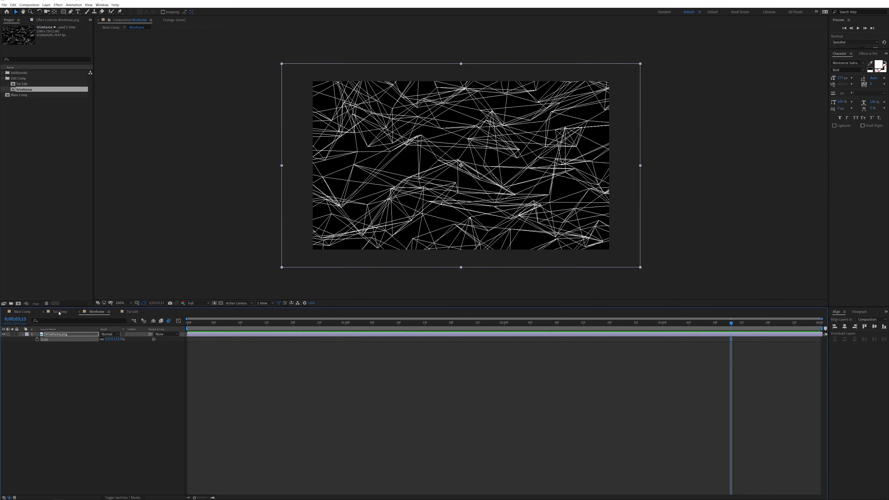
click(31, 313)
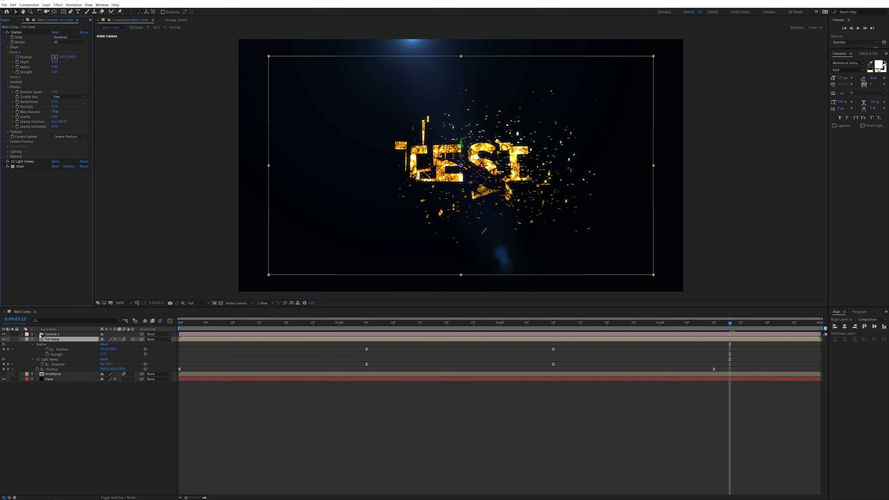
Step: Open Txt Edit from the project, and open the nested Txt 1 composition by way of Main Comp's Txt Comp layer
click(6, 20)
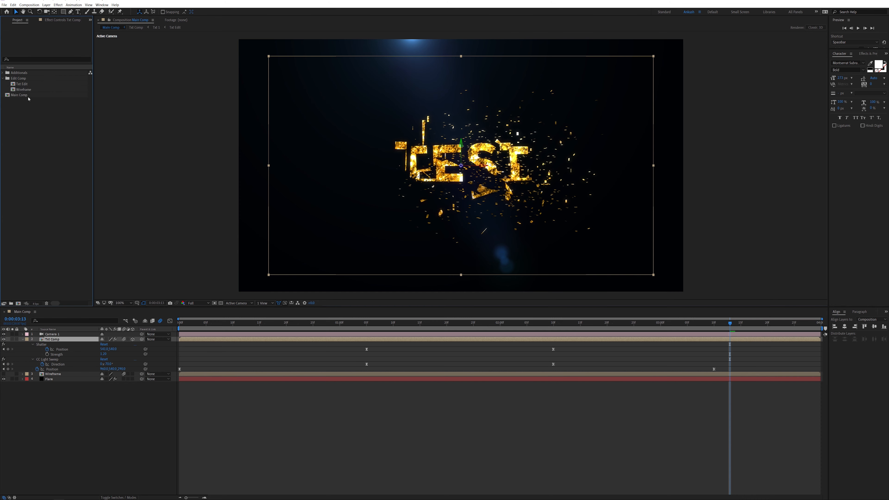
double_click(22, 83)
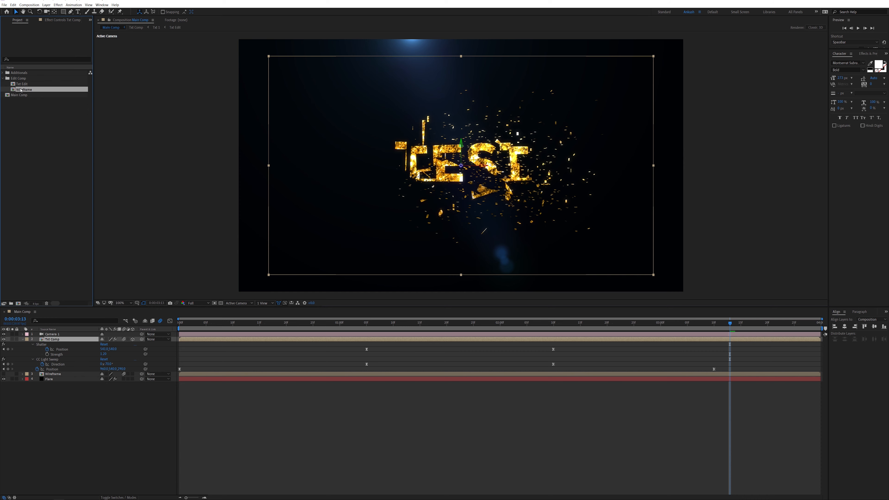
double_click(52, 340)
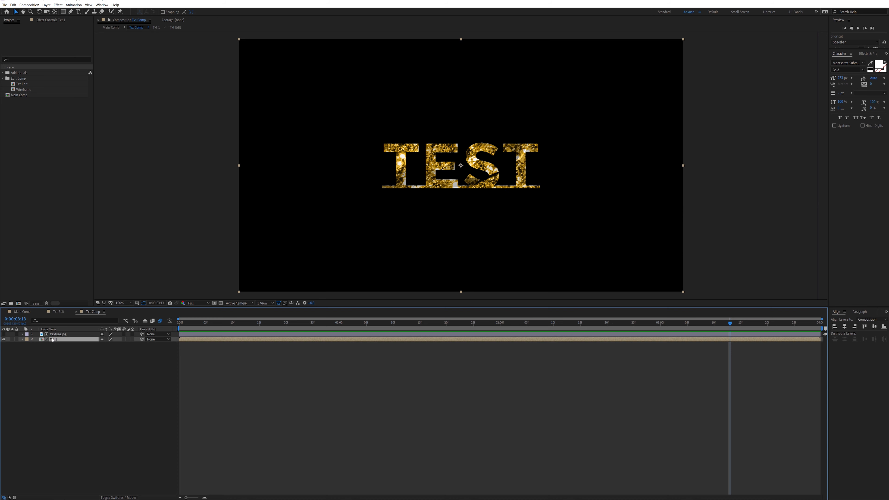
double_click(52, 340)
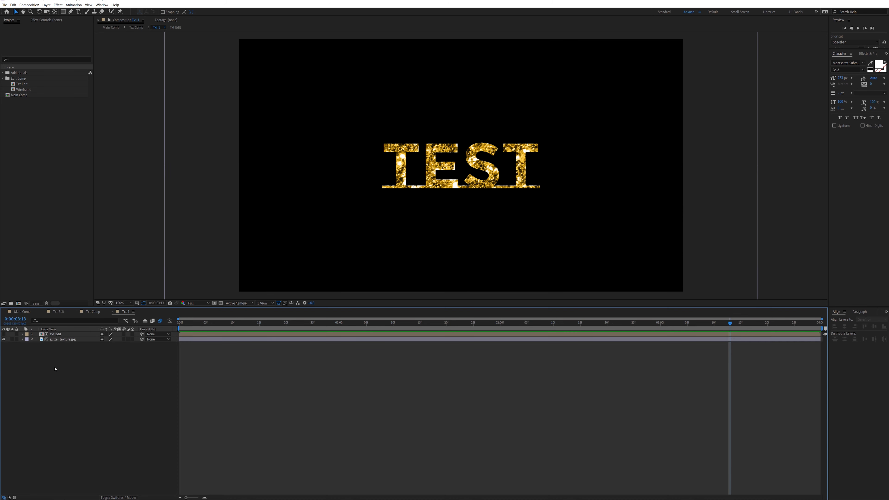
Step: Hide the glitter texture.jpg layer and show the Txt Edit layer in the Txt 1 composition
click(7, 340)
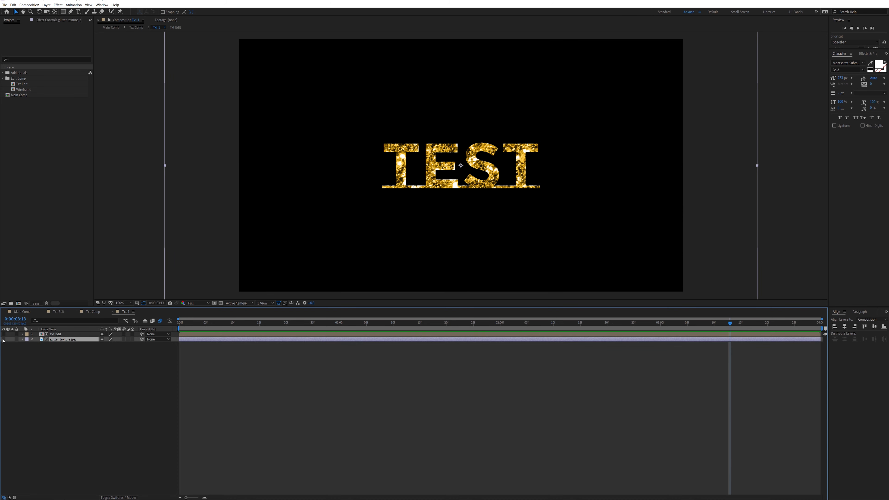
click(3, 339)
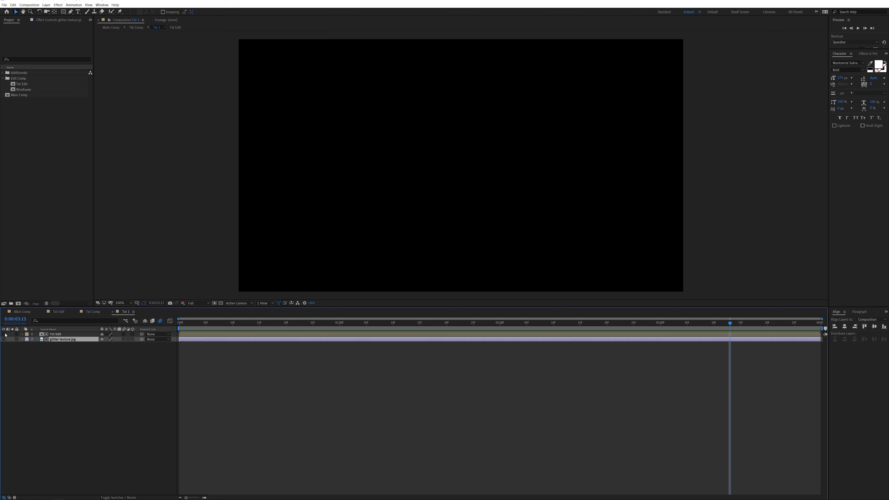
click(4, 334)
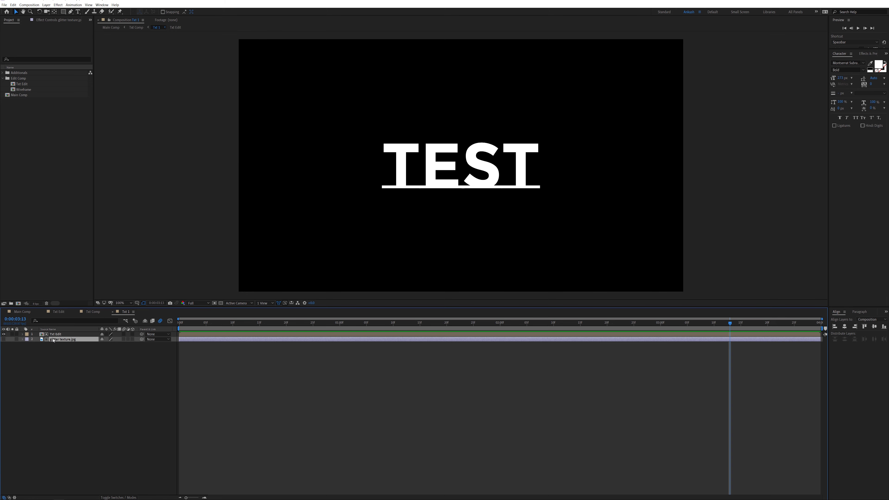